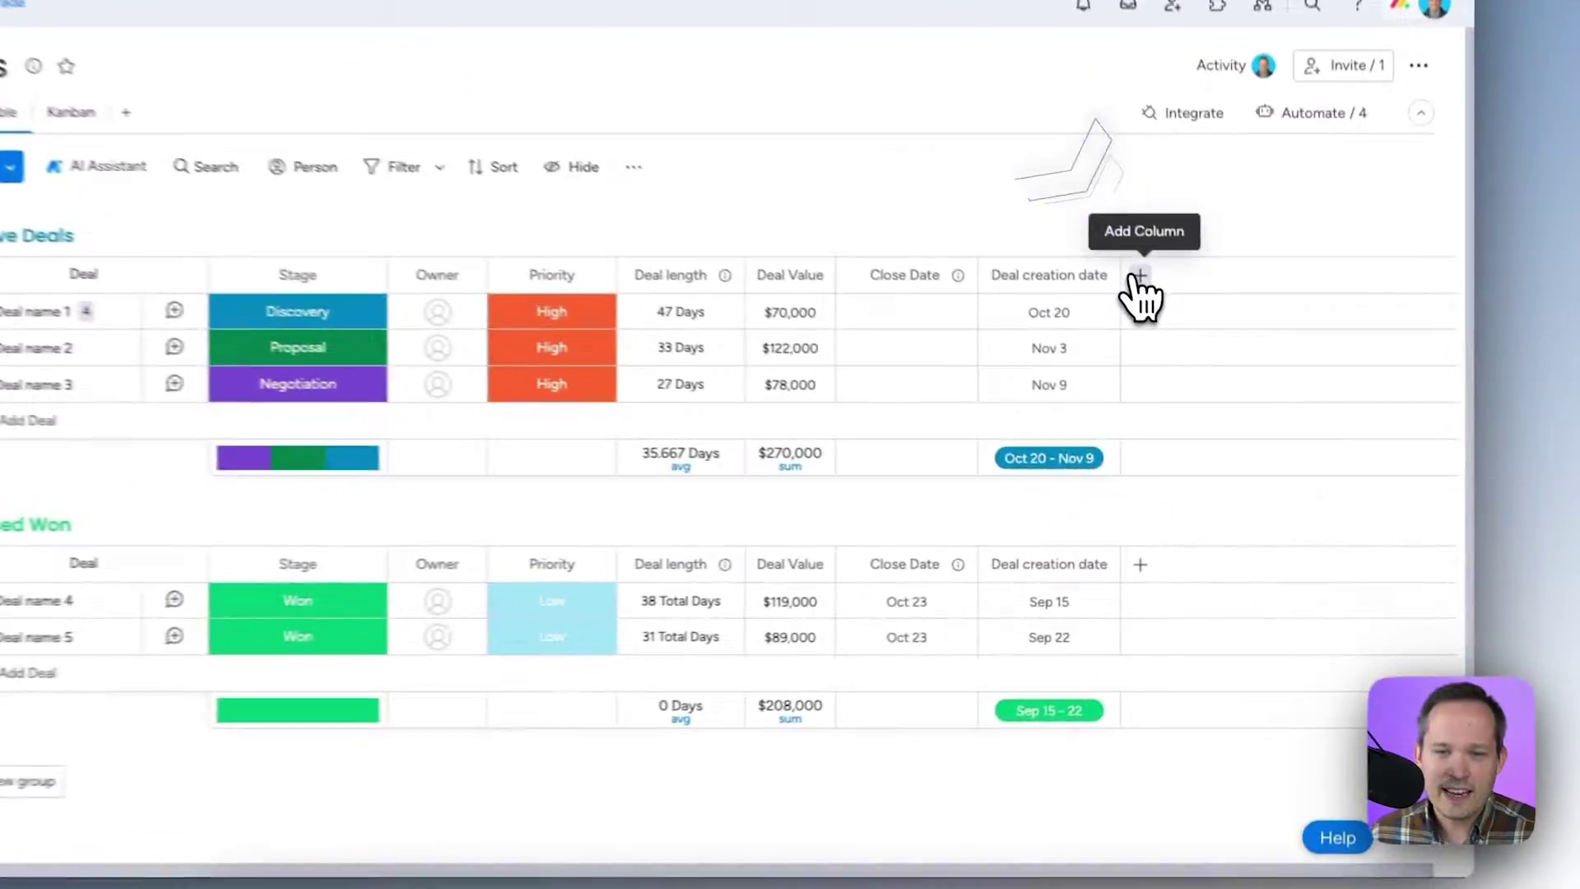
# Find the Connect boards column in the Column Center and add it to the Deals board
pyautogui.click(1208, 367)
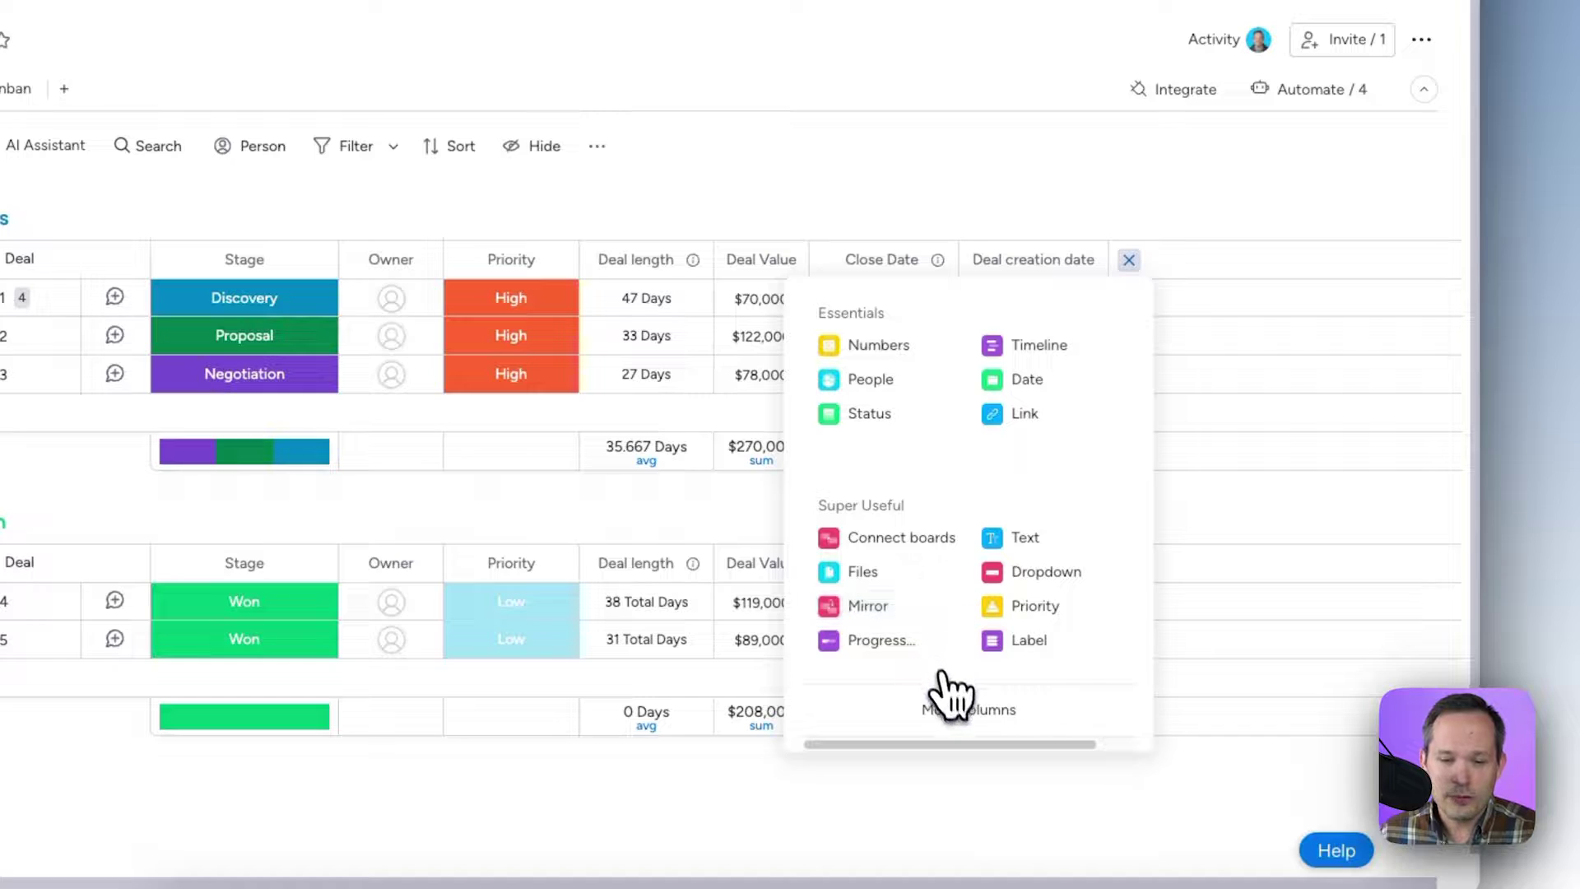
pyautogui.click(954, 709)
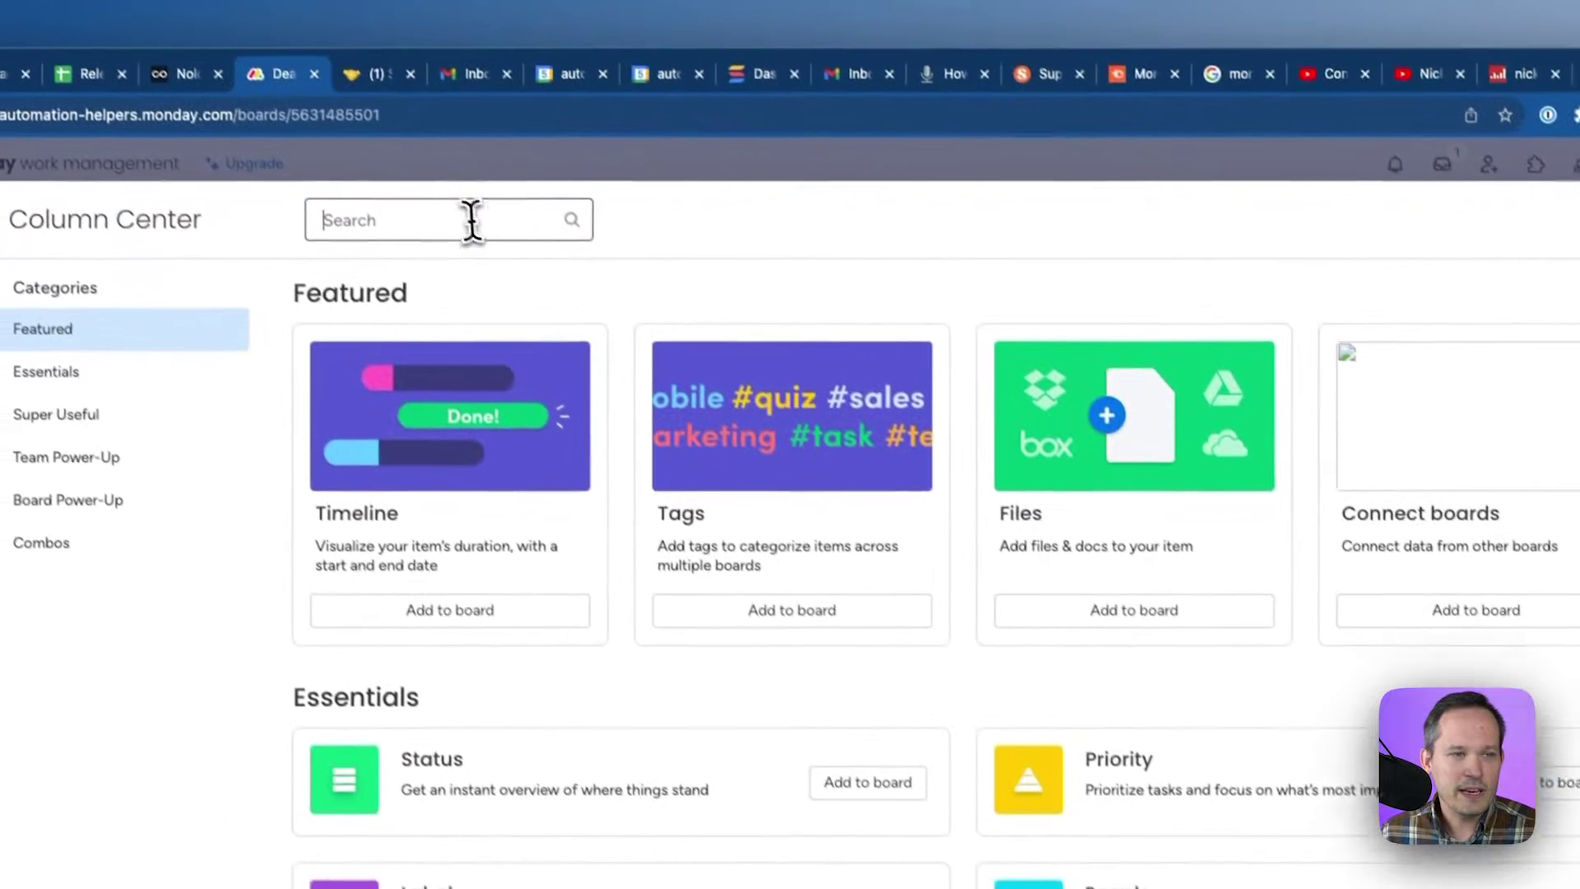
pyautogui.write('conn')
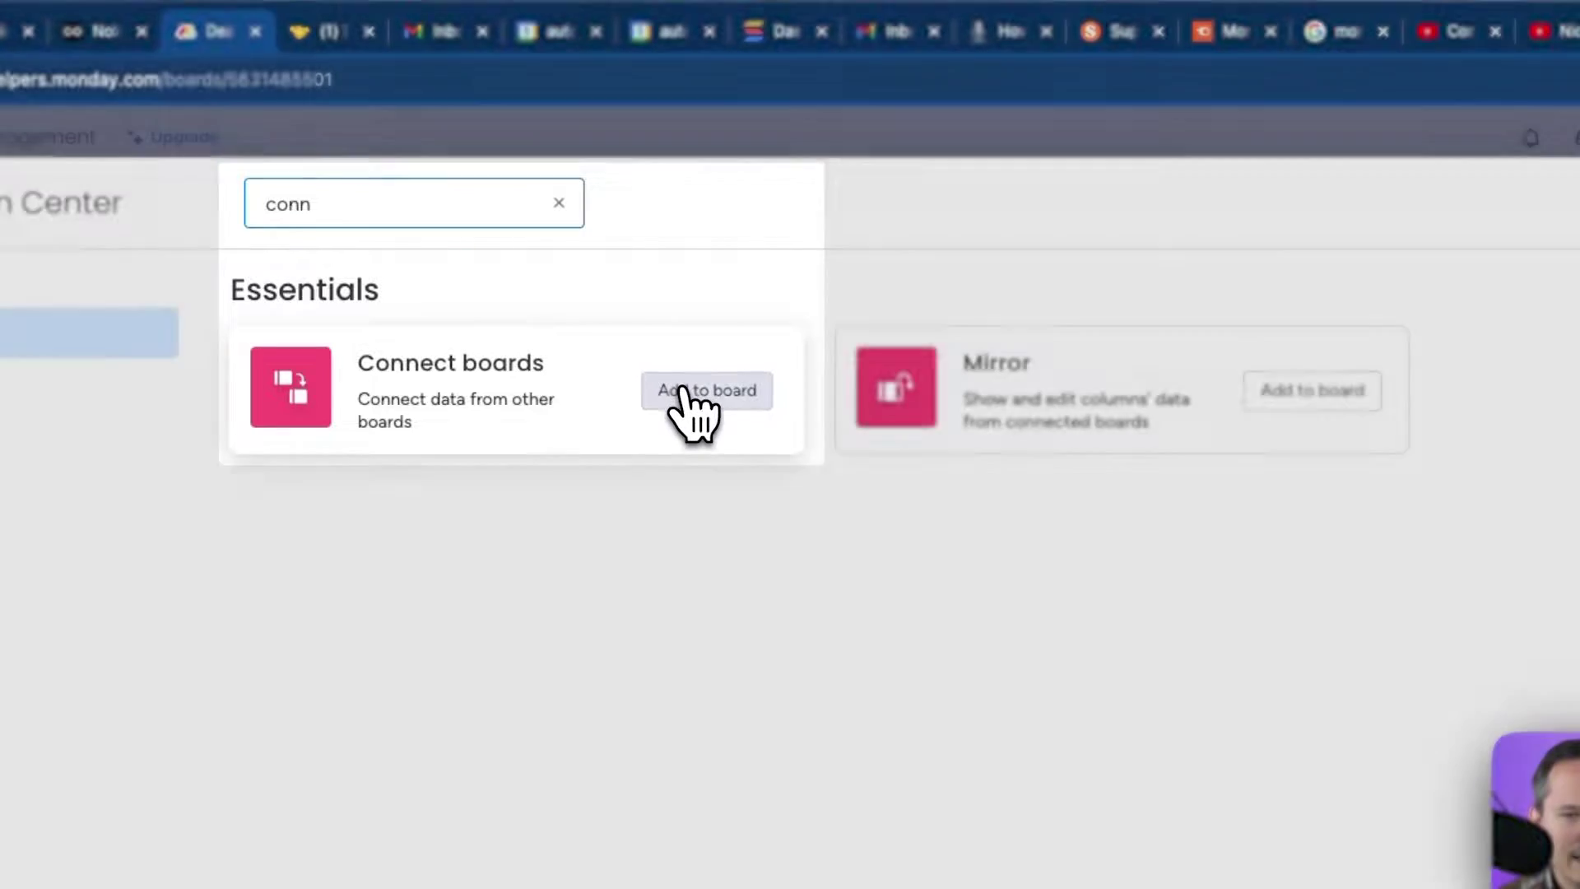
pyautogui.click(700, 390)
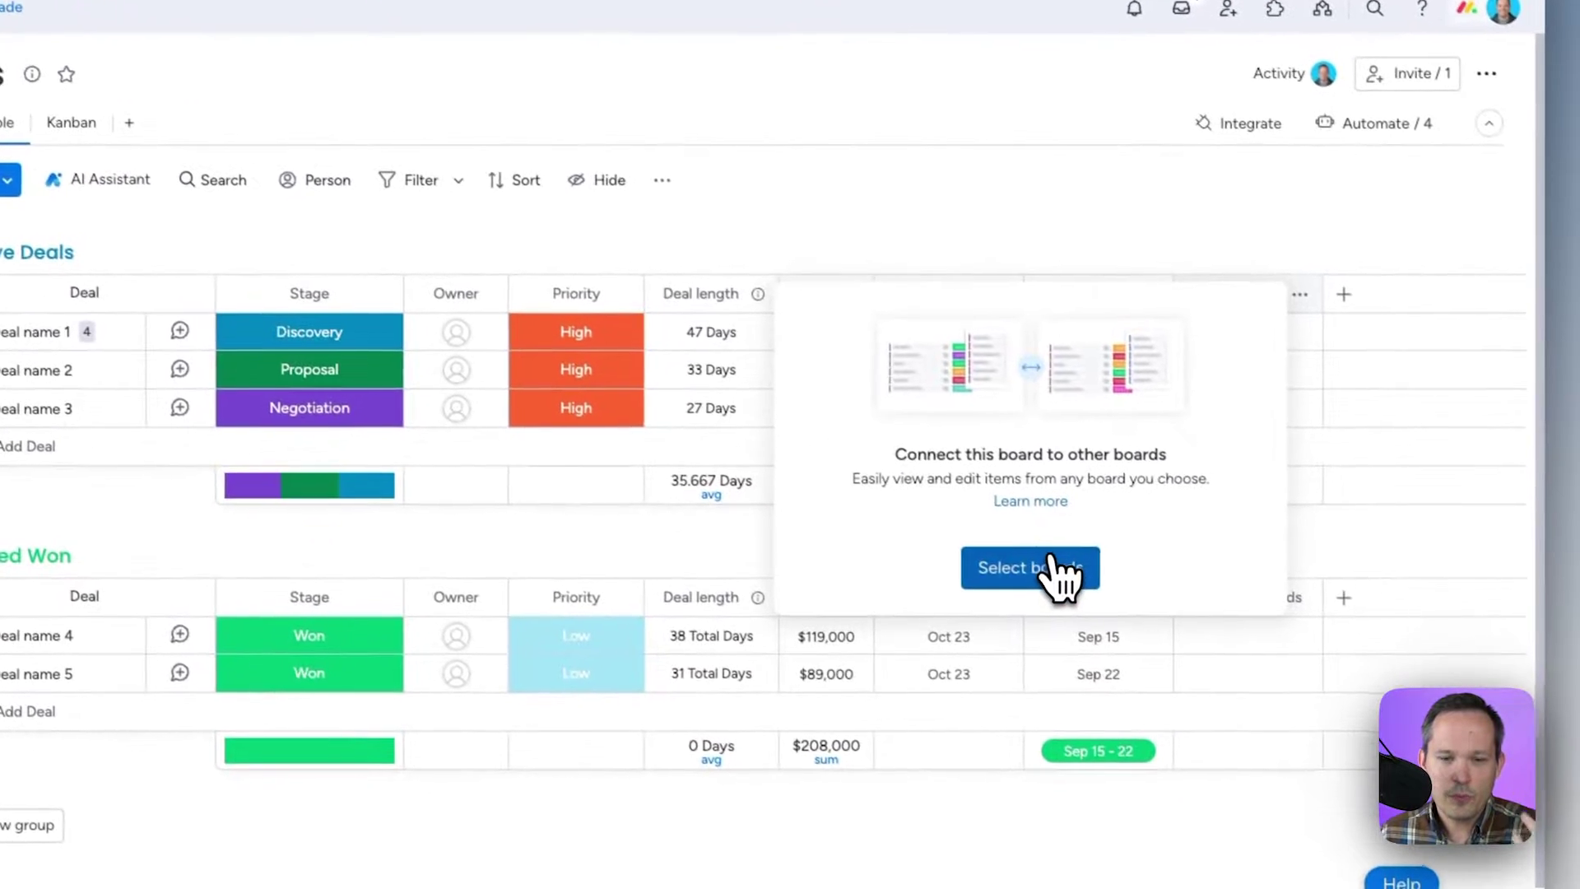
# Connect the new column to the Contacts board with a two-way connection, and postpone creating the mirror column
pyautogui.click(1134, 619)
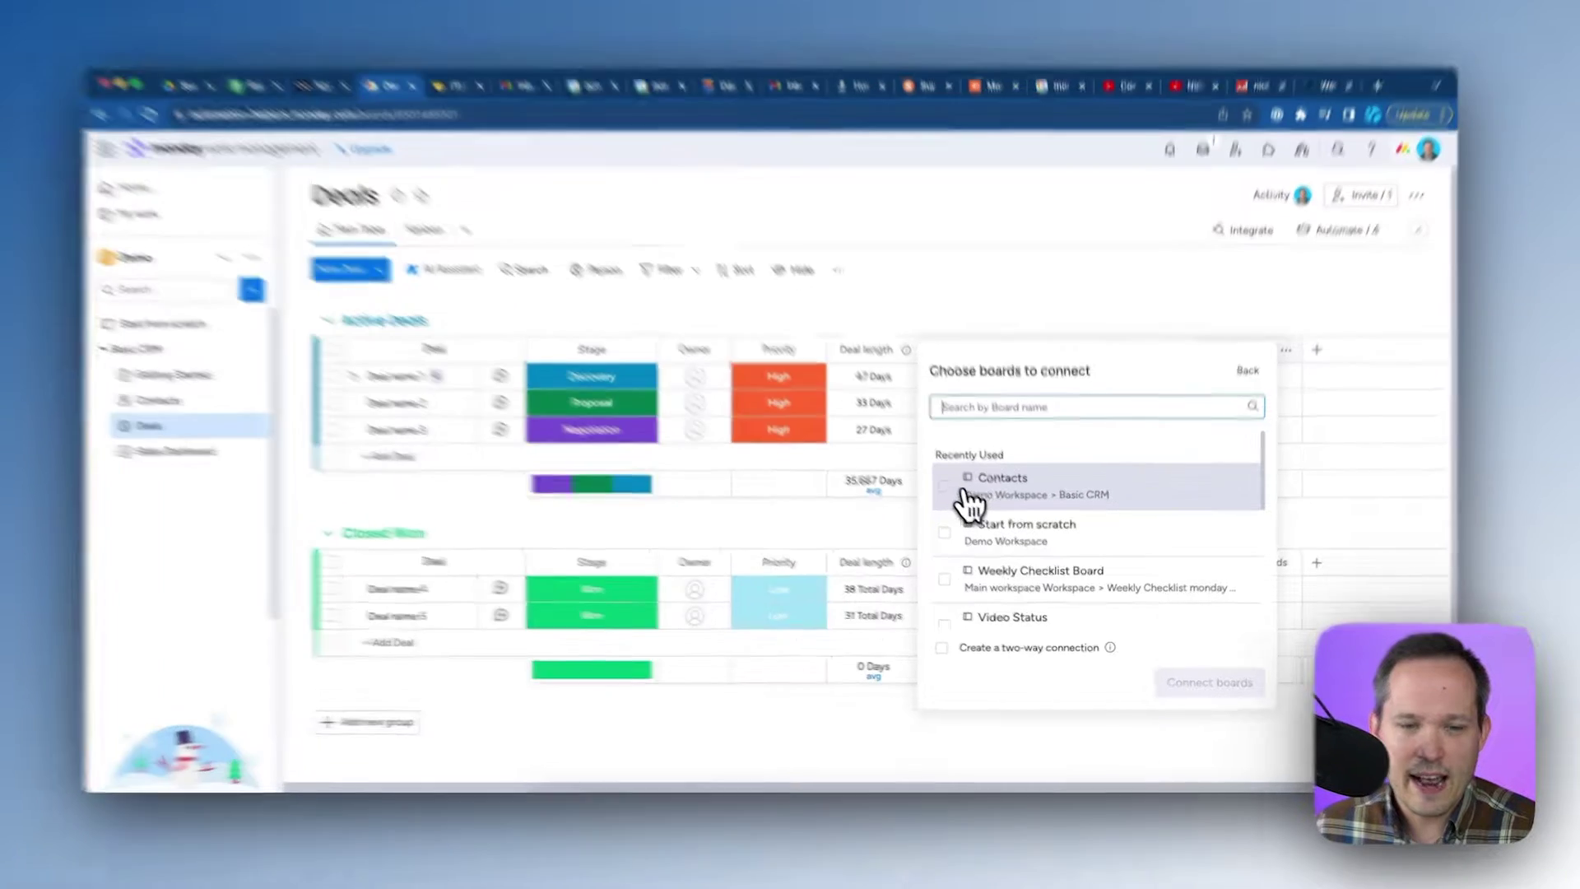
pyautogui.click(955, 498)
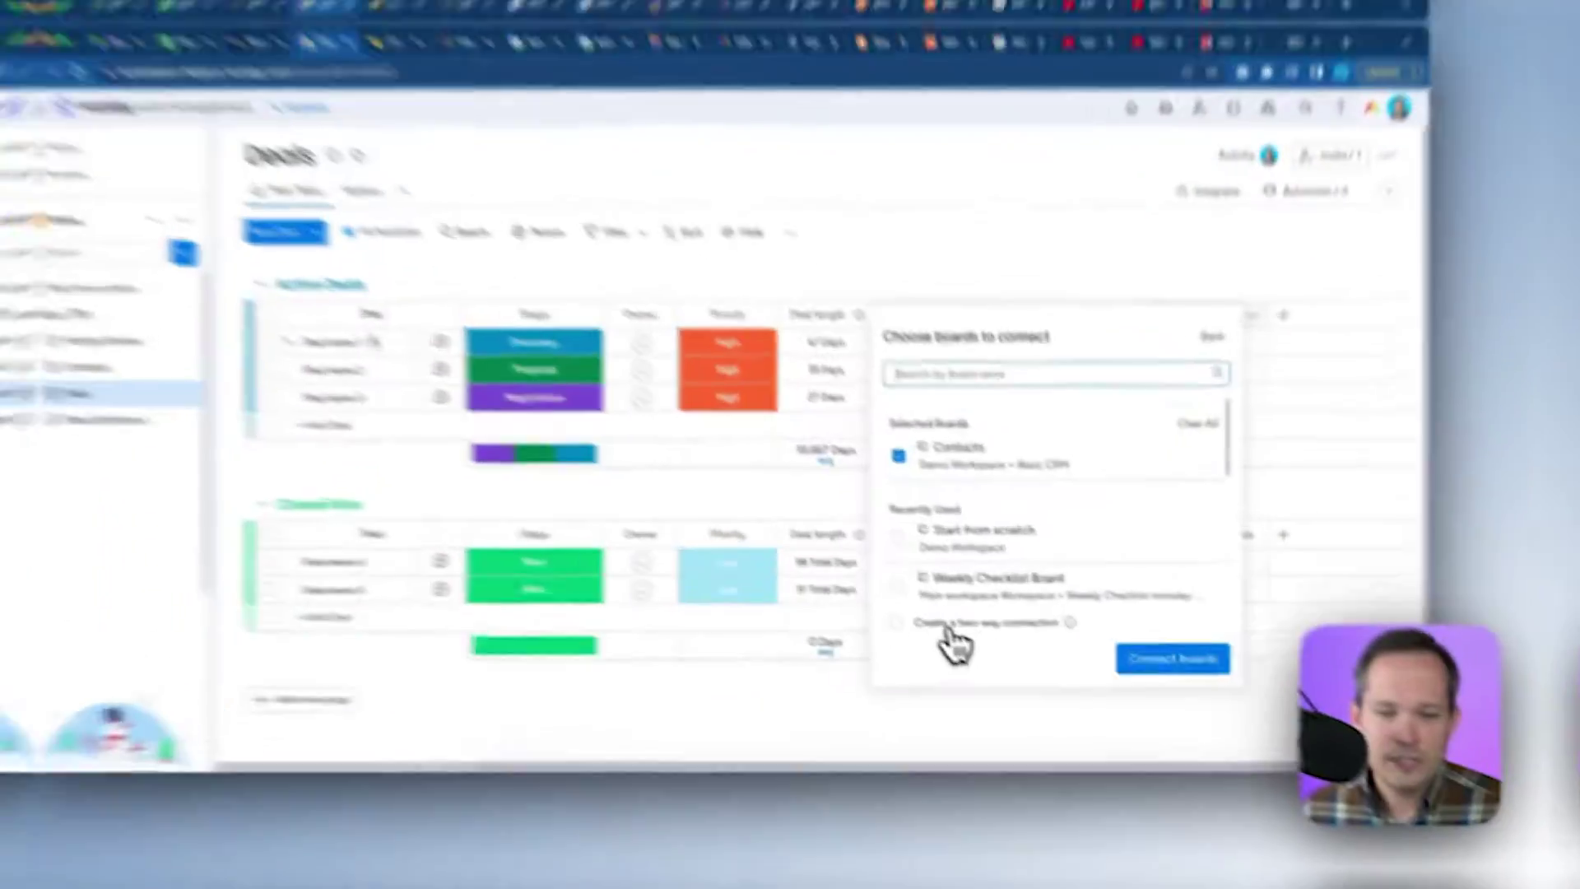
pyautogui.click(946, 638)
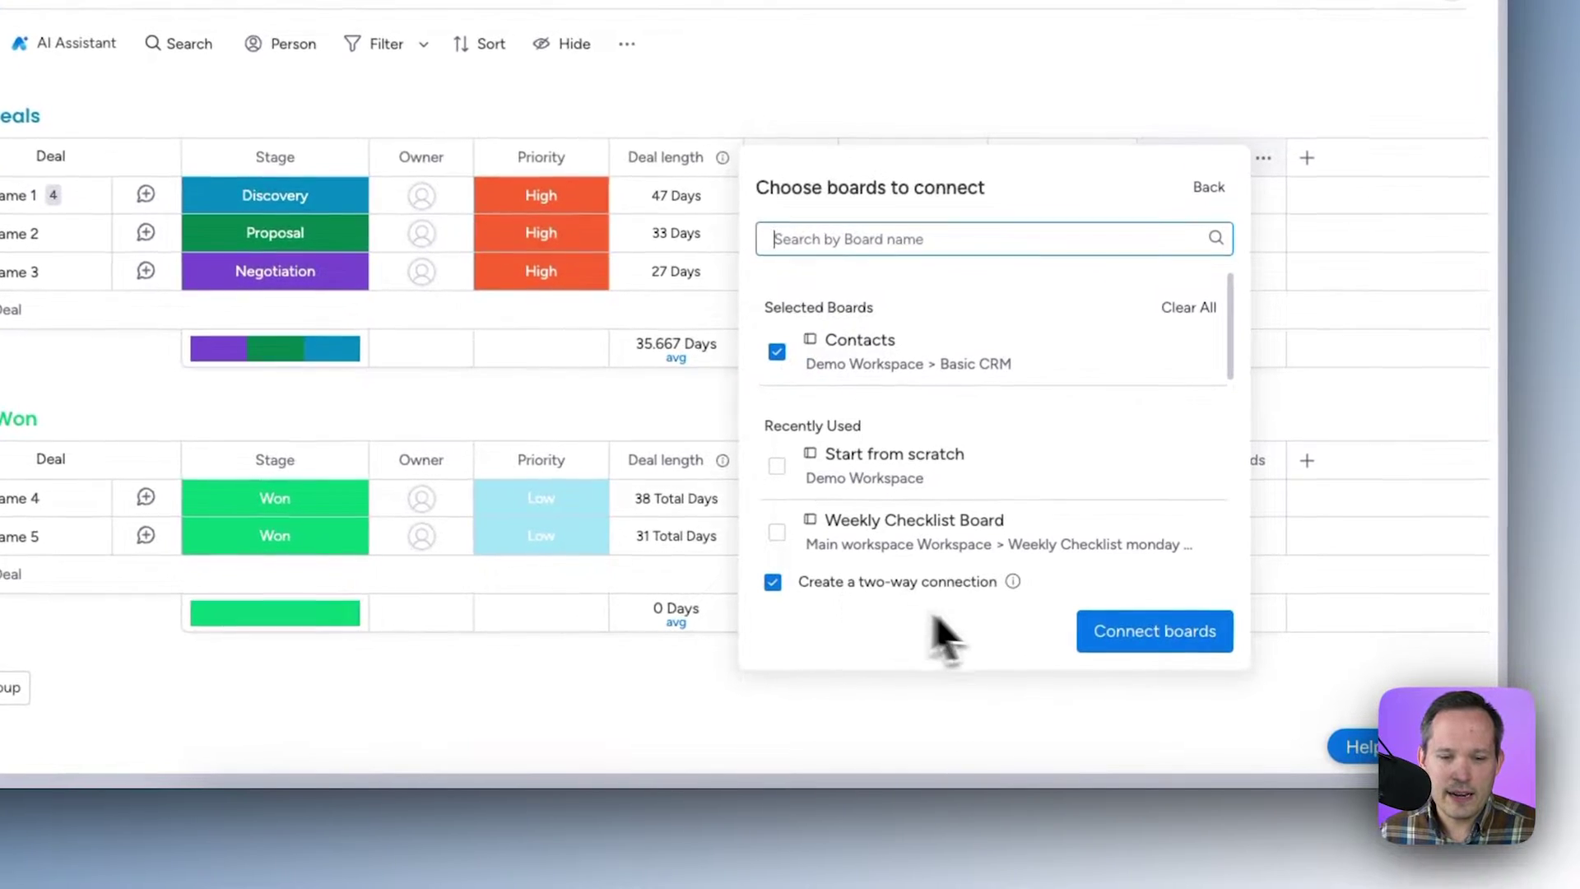
pyautogui.click(1106, 630)
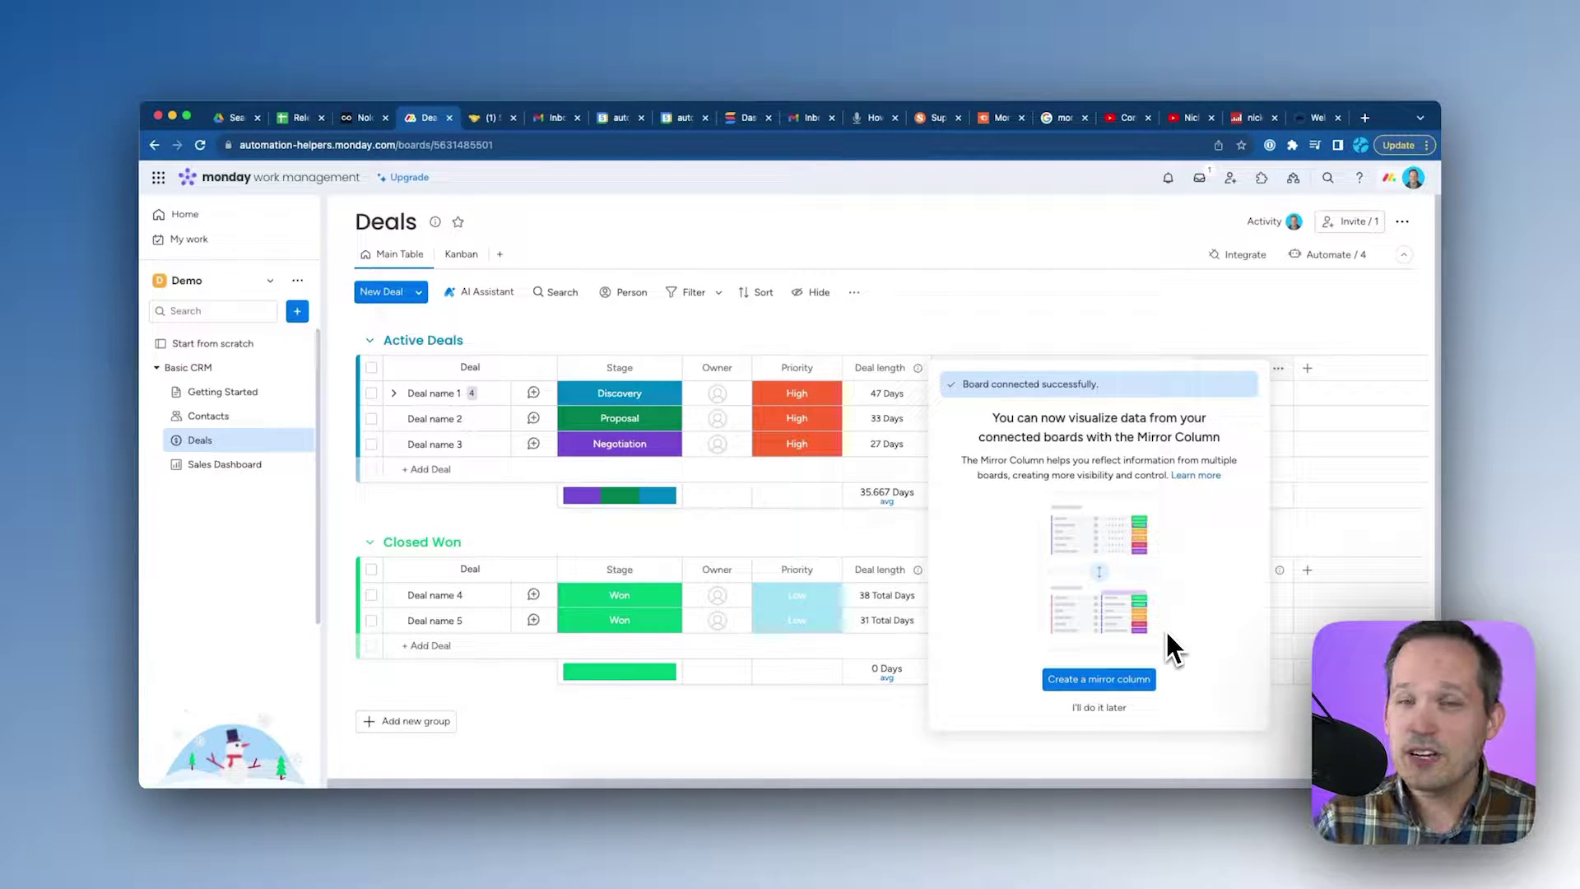
pyautogui.click(1152, 673)
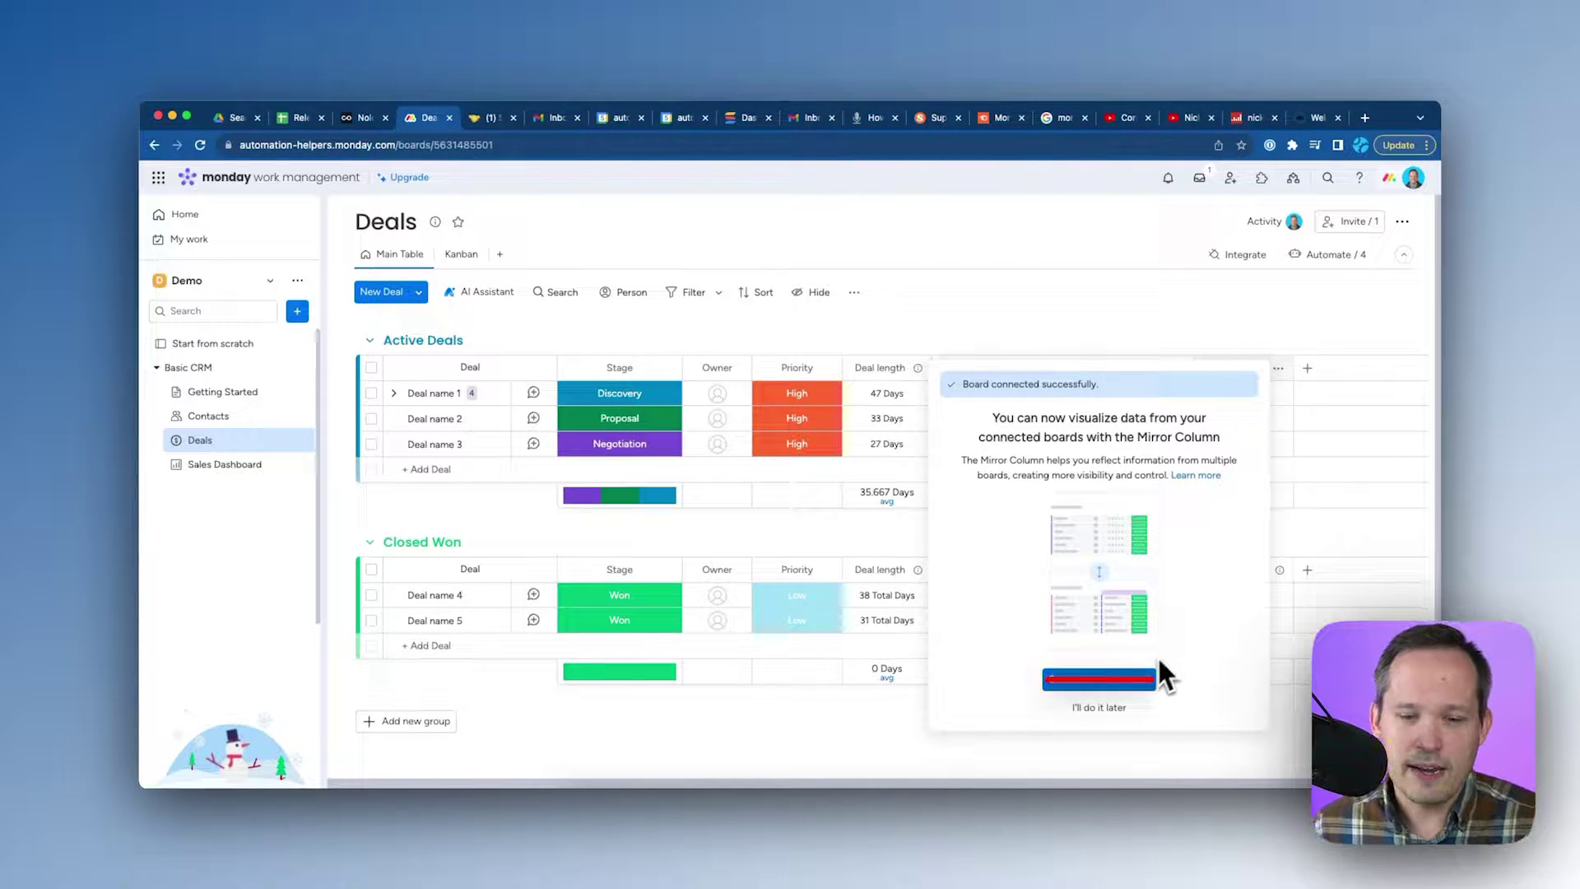
pyautogui.click(1098, 708)
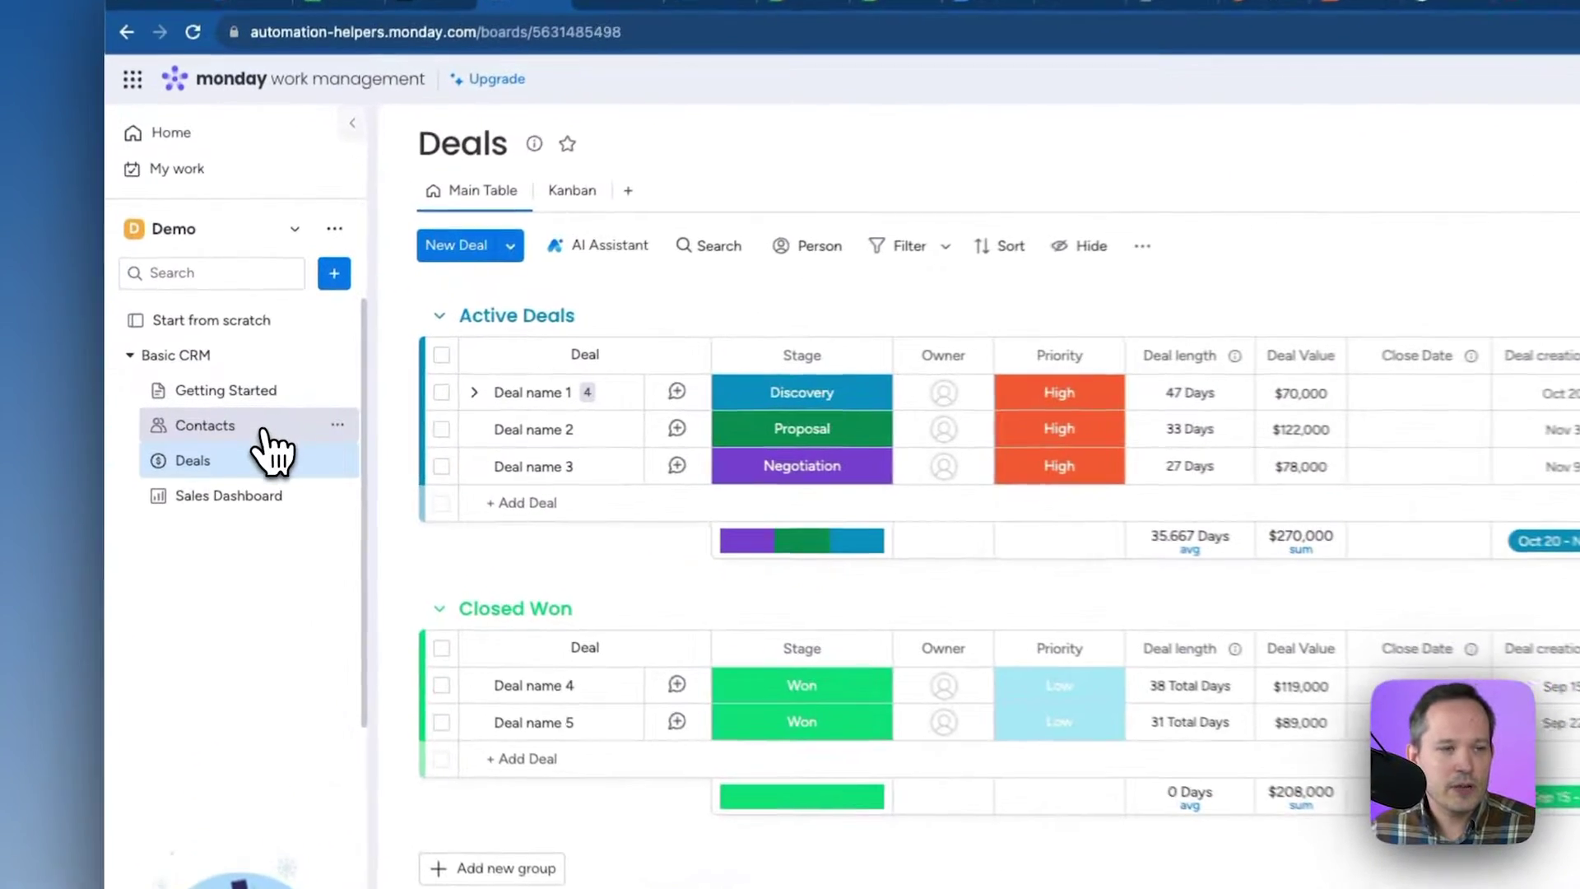
# Examine the connection columns on the Contacts and Deals boards, ending on the Deals board
pyautogui.click(247, 426)
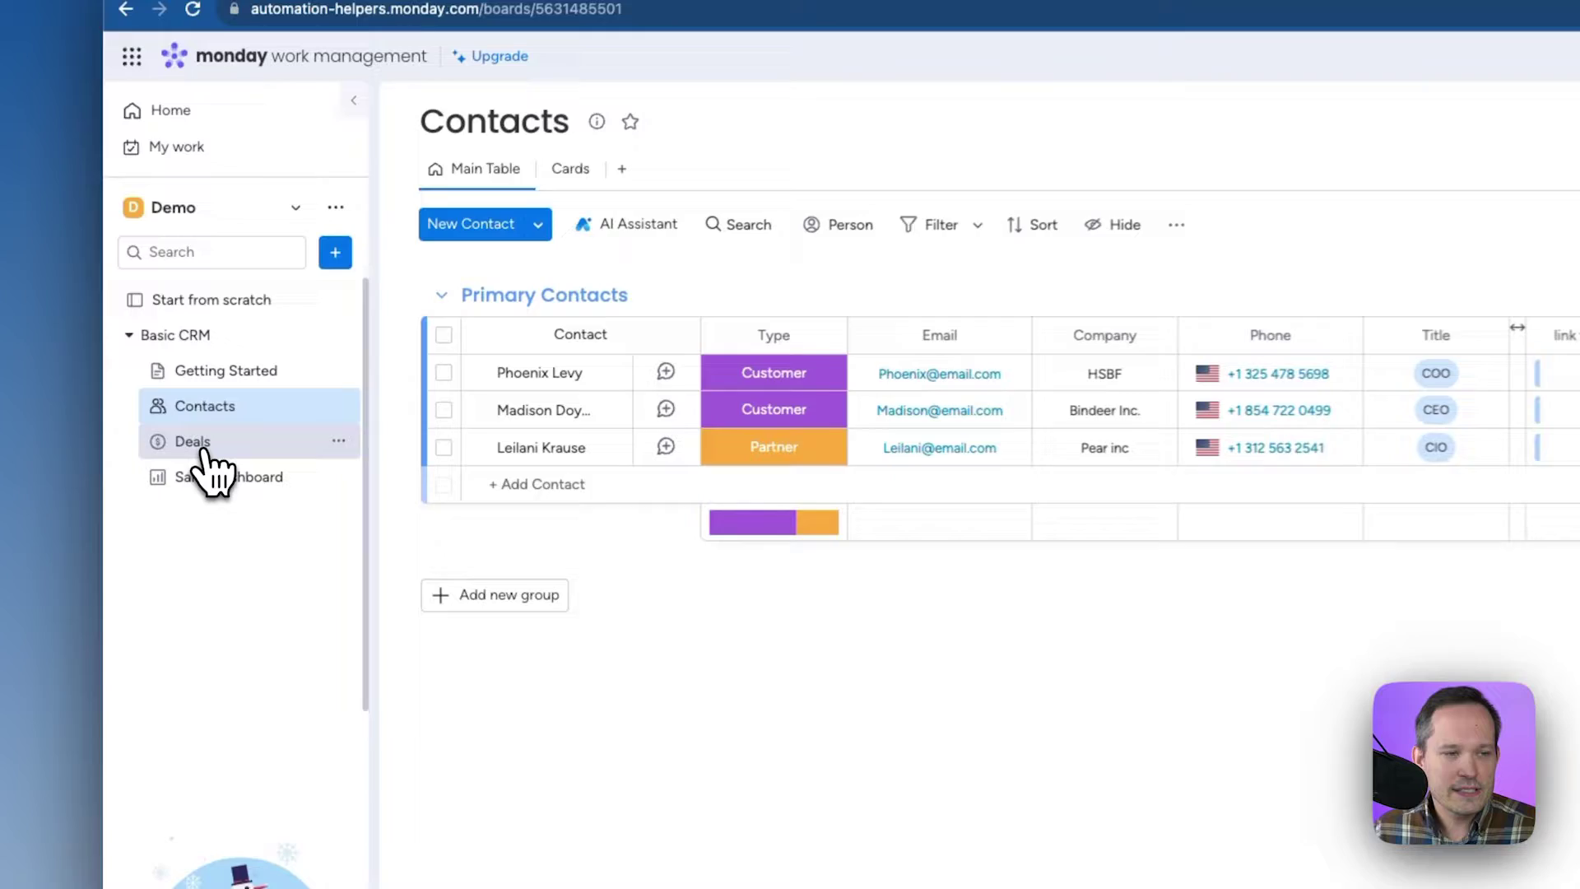
pyautogui.click(198, 445)
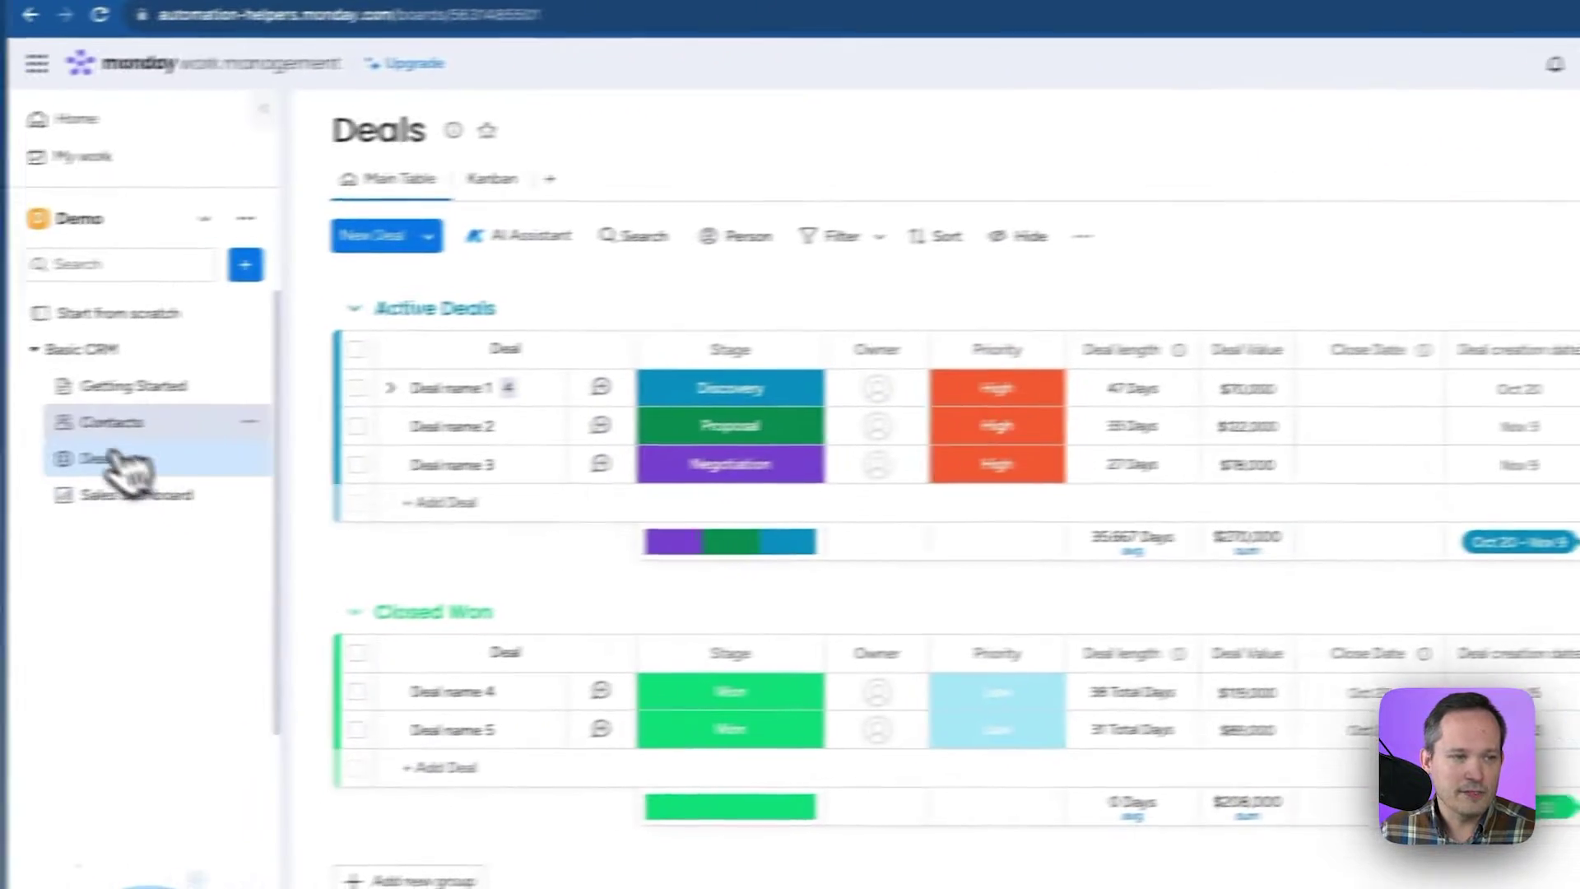
pyautogui.click(111, 420)
pyautogui.doubleClick(1281, 258)
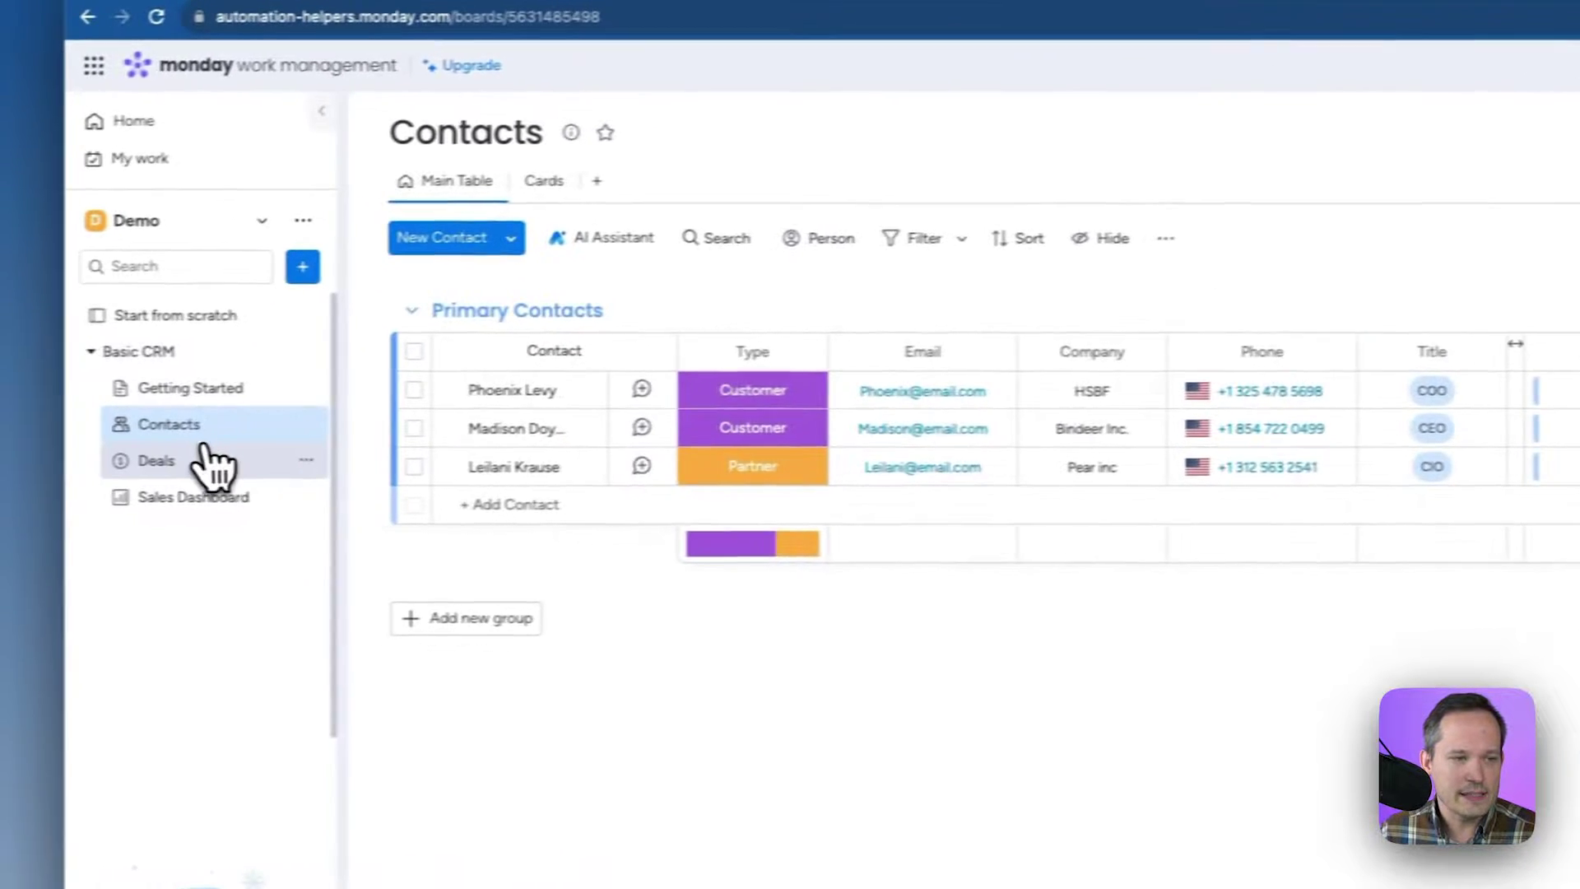
pyautogui.click(202, 455)
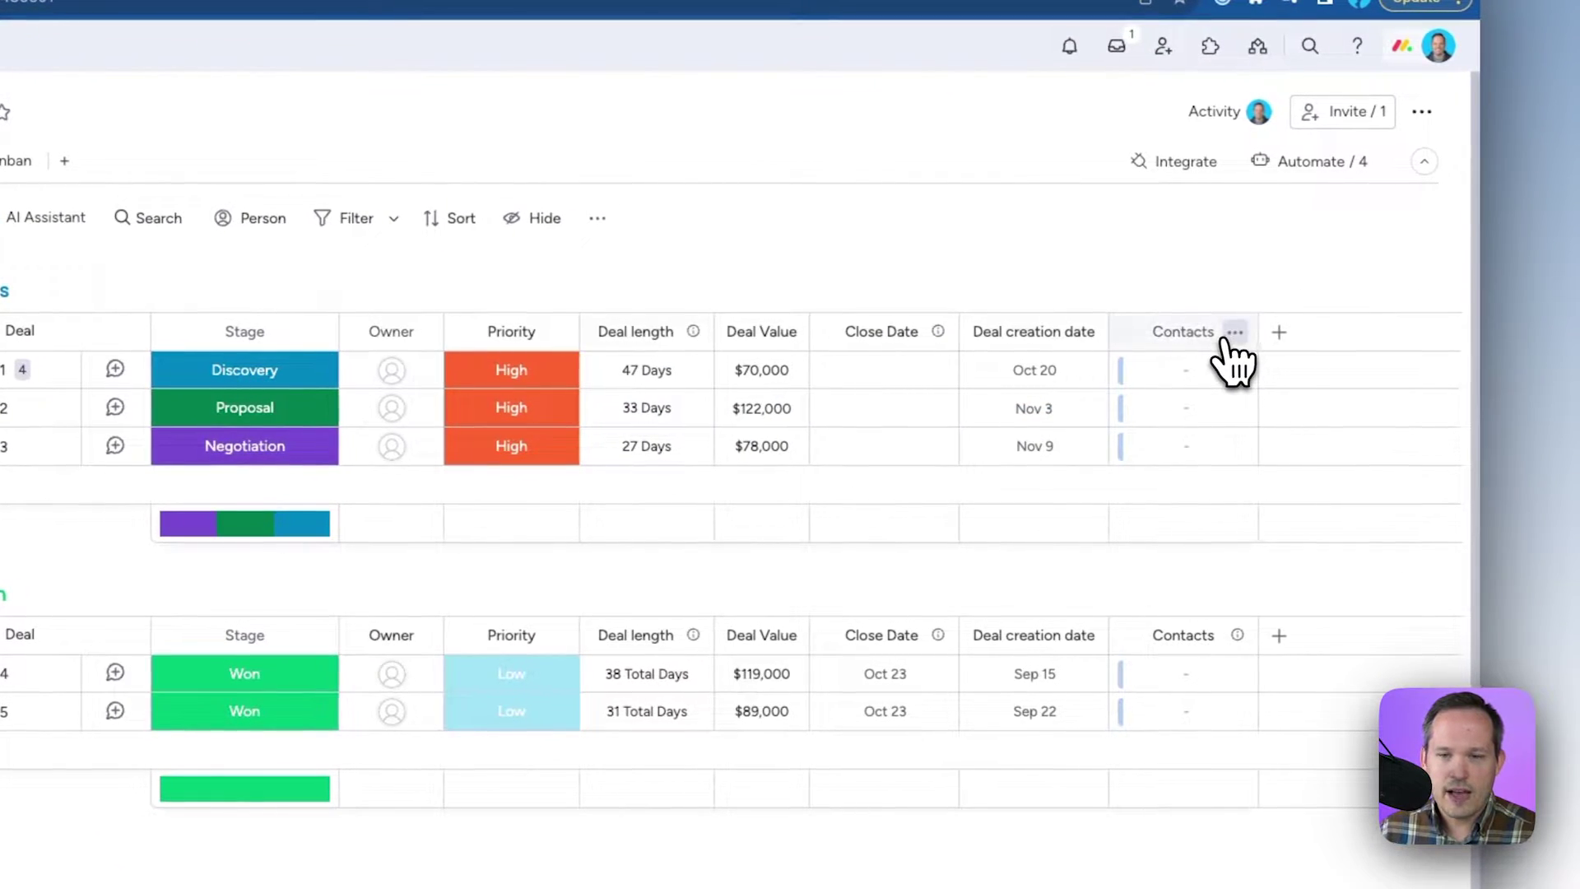
# In the Contacts column's connect boards settings, enable linking to multiple items
pyautogui.click(1273, 335)
pyautogui.moveTo(1216, 344)
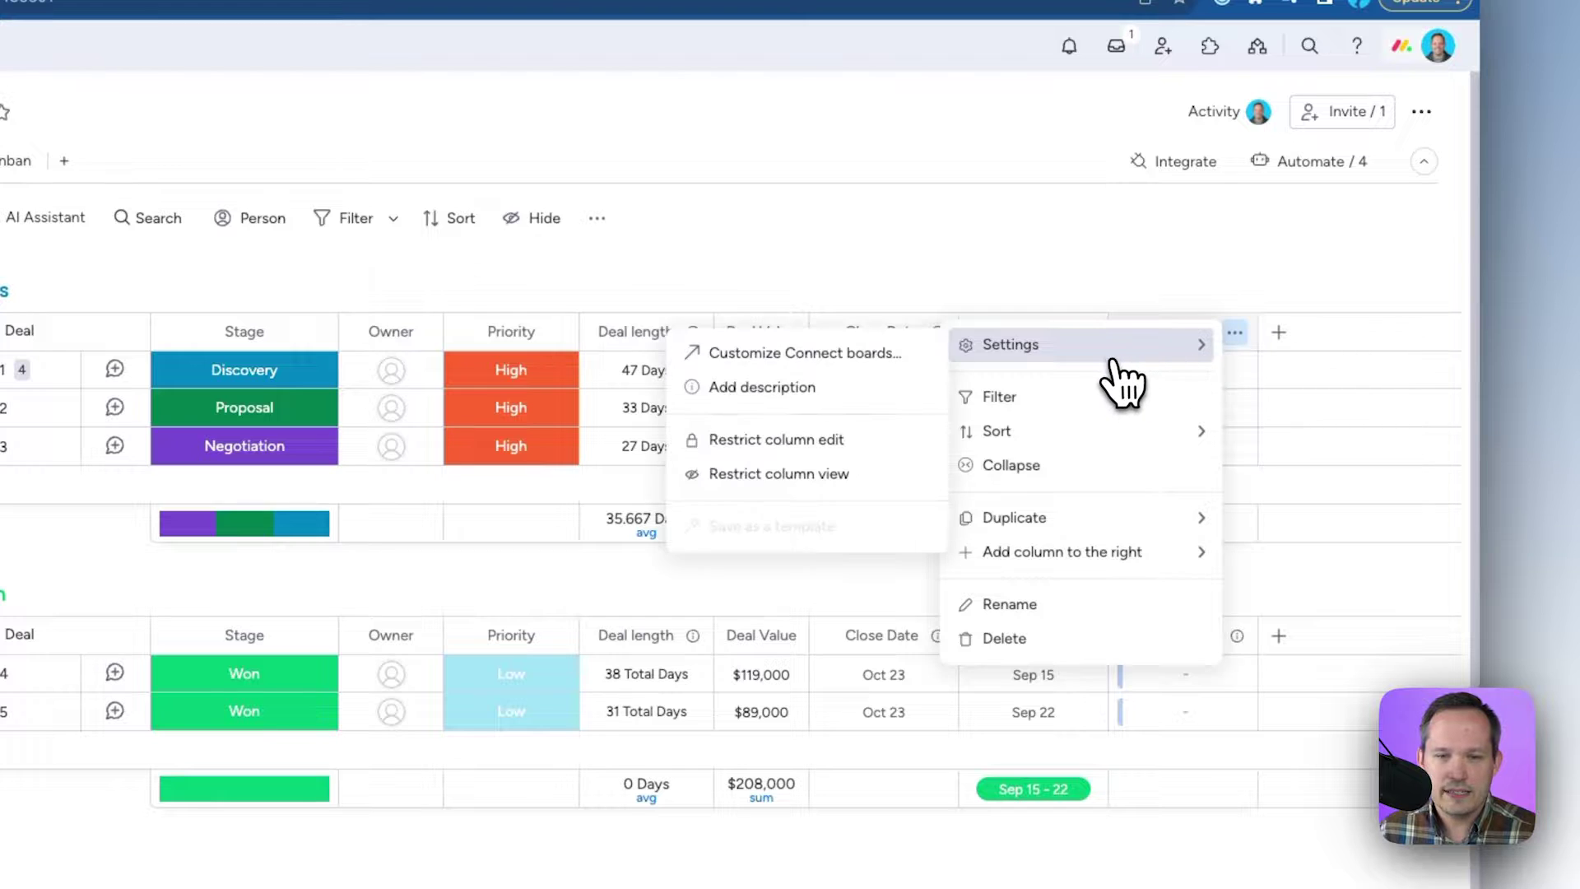
pyautogui.click(795, 354)
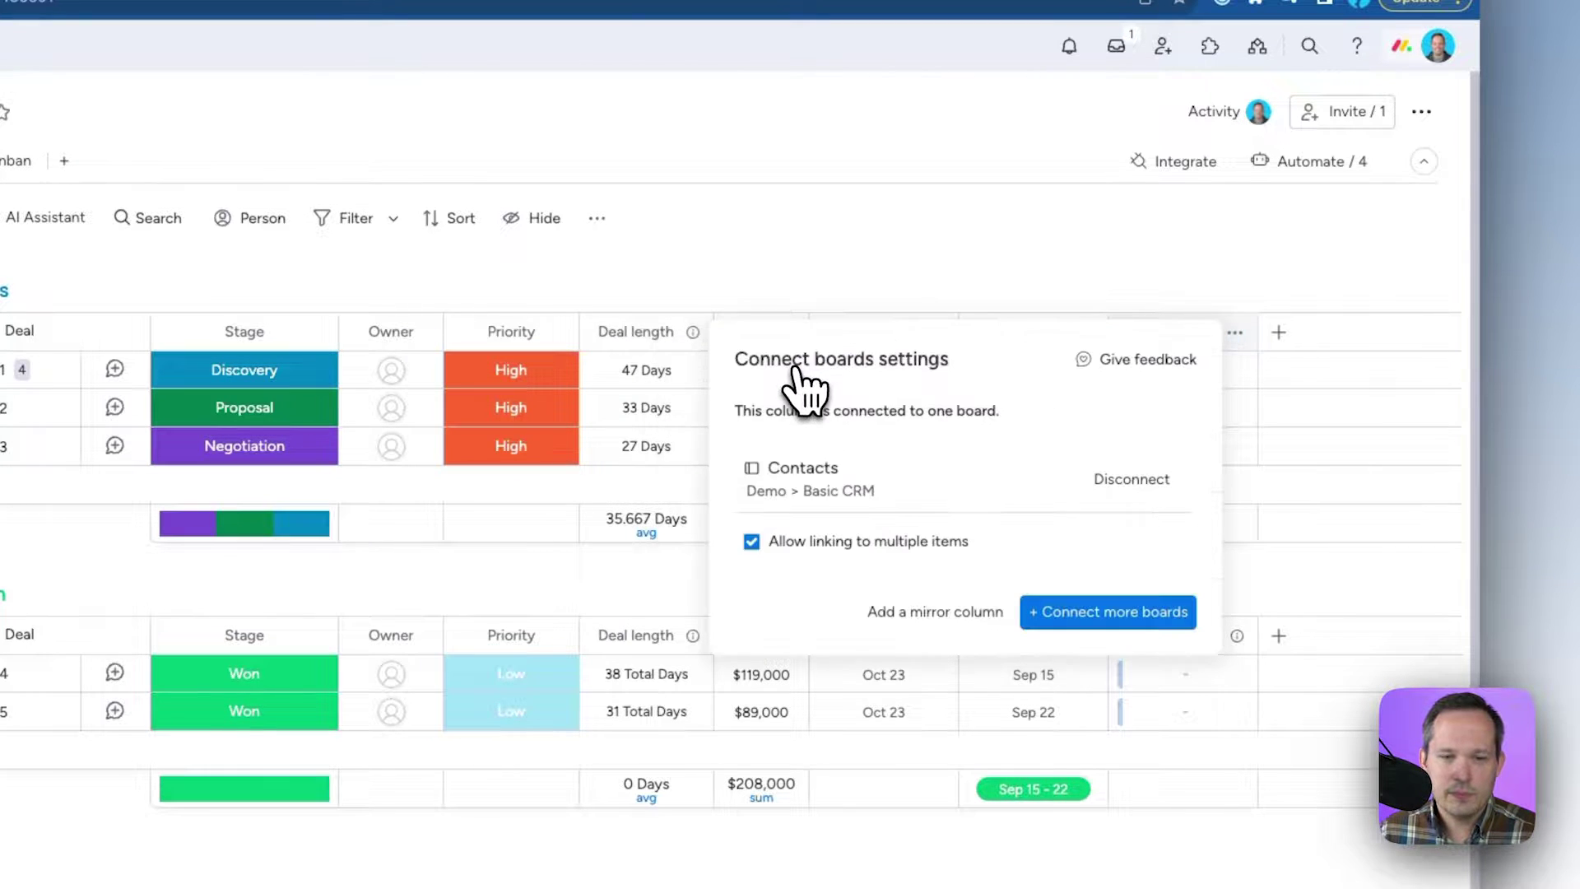
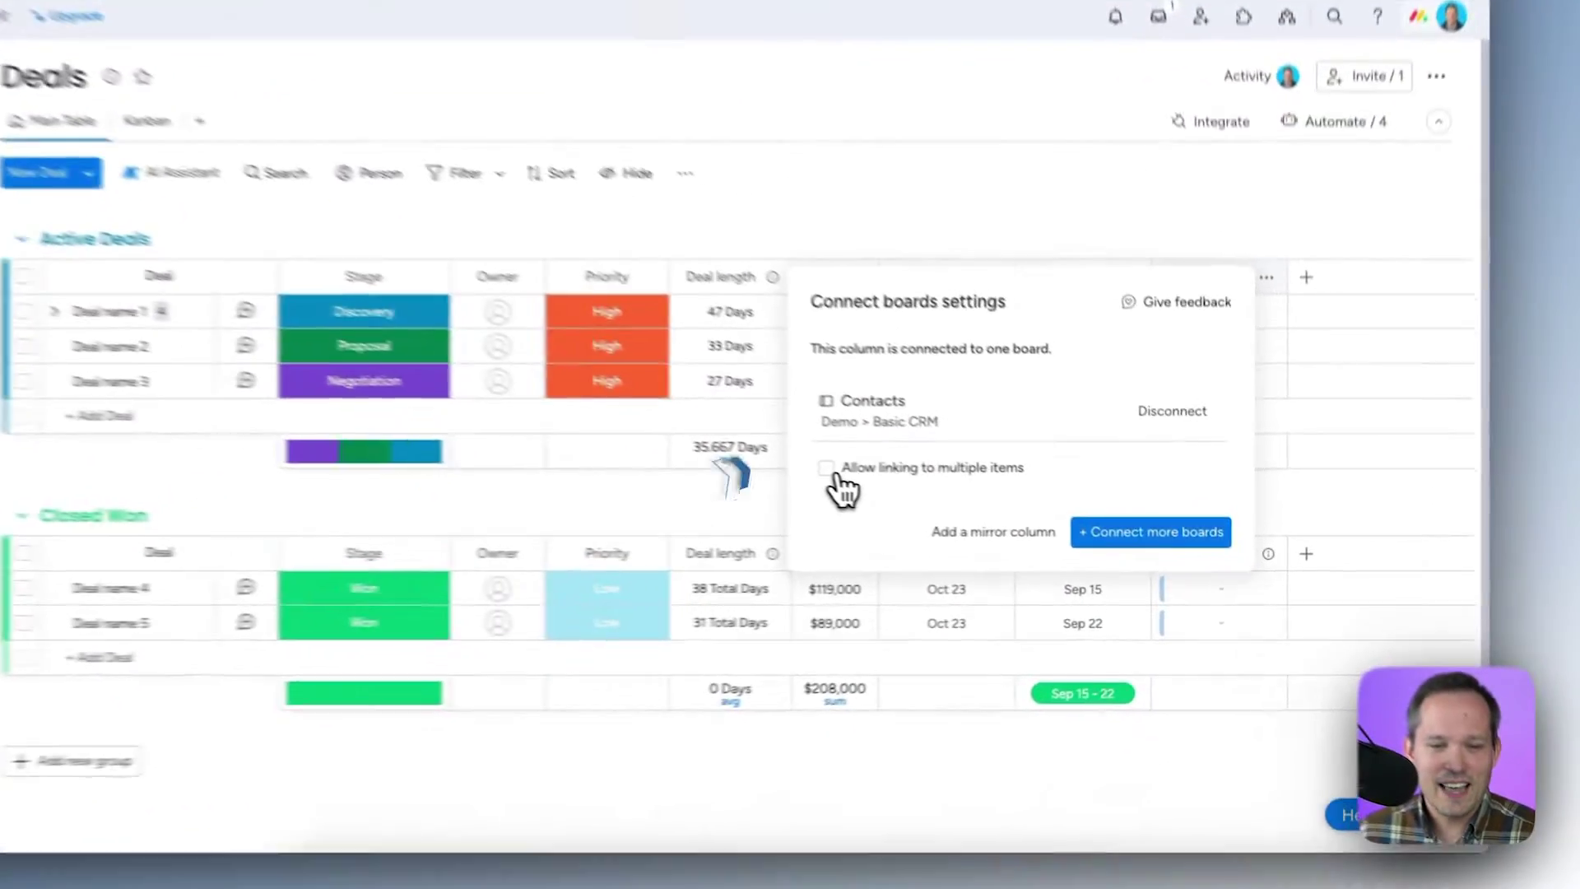
pyautogui.click(956, 507)
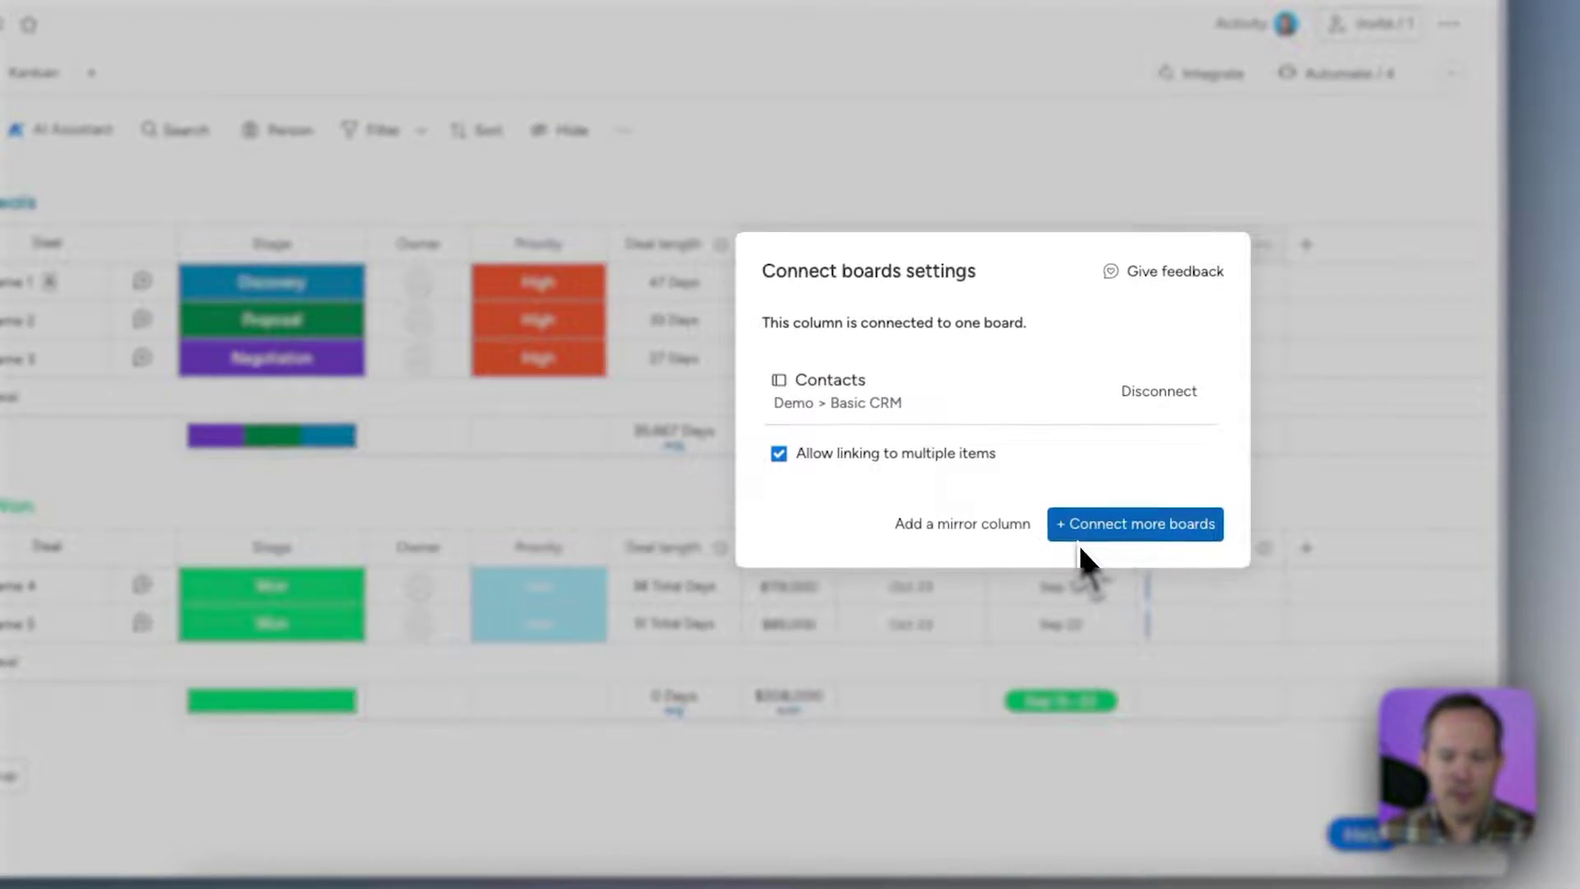
# Add a mirror column based on the Contacts connection and set it to mirror the Email column
pyautogui.click(976, 530)
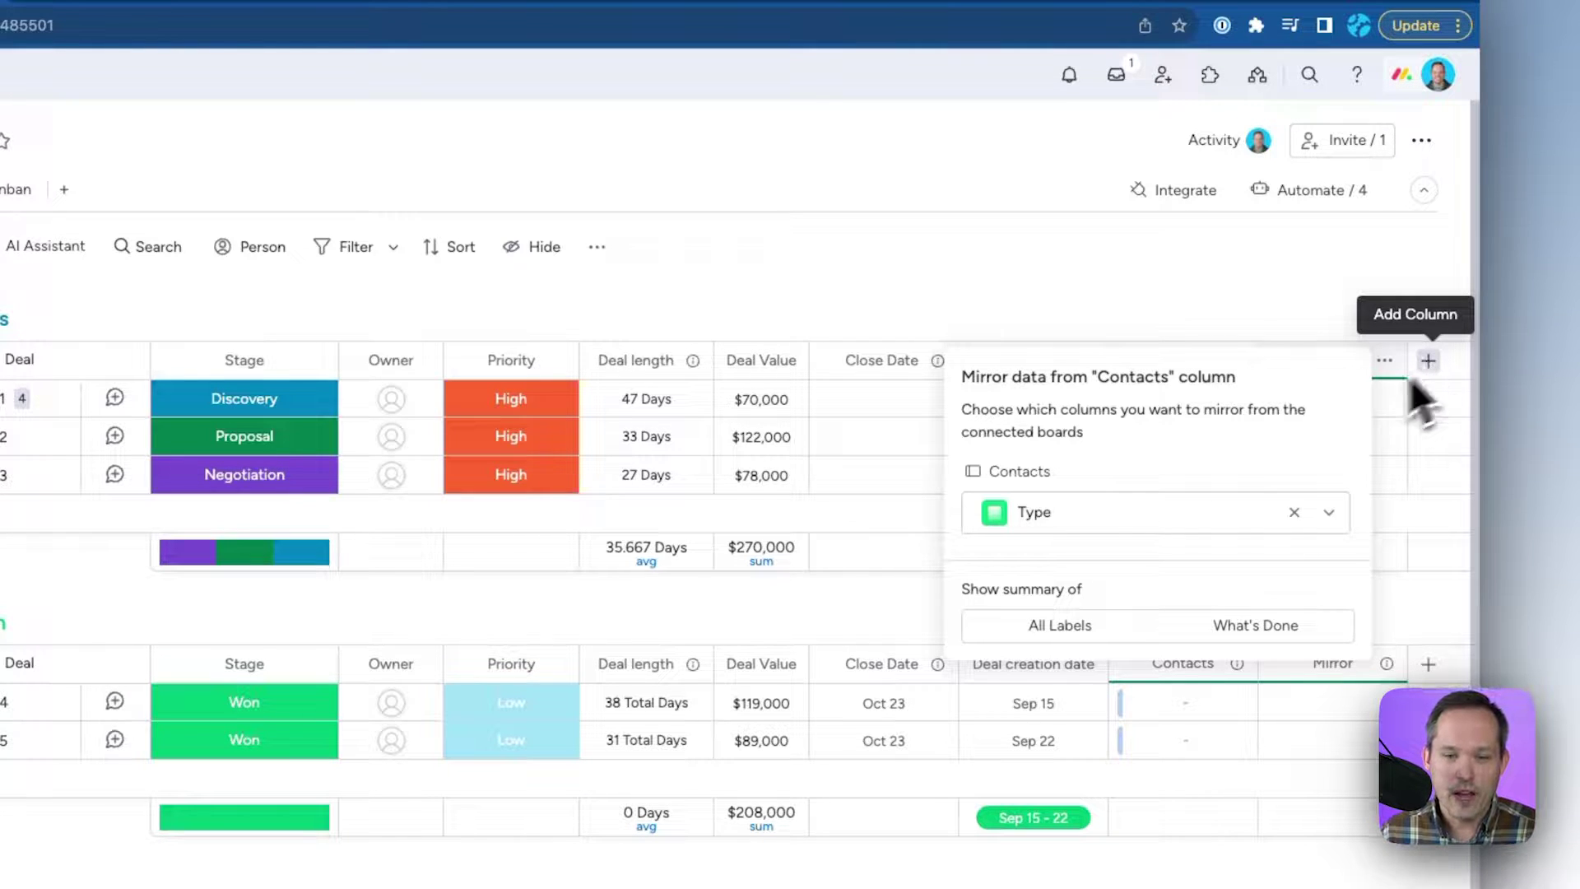
pyautogui.click(1199, 511)
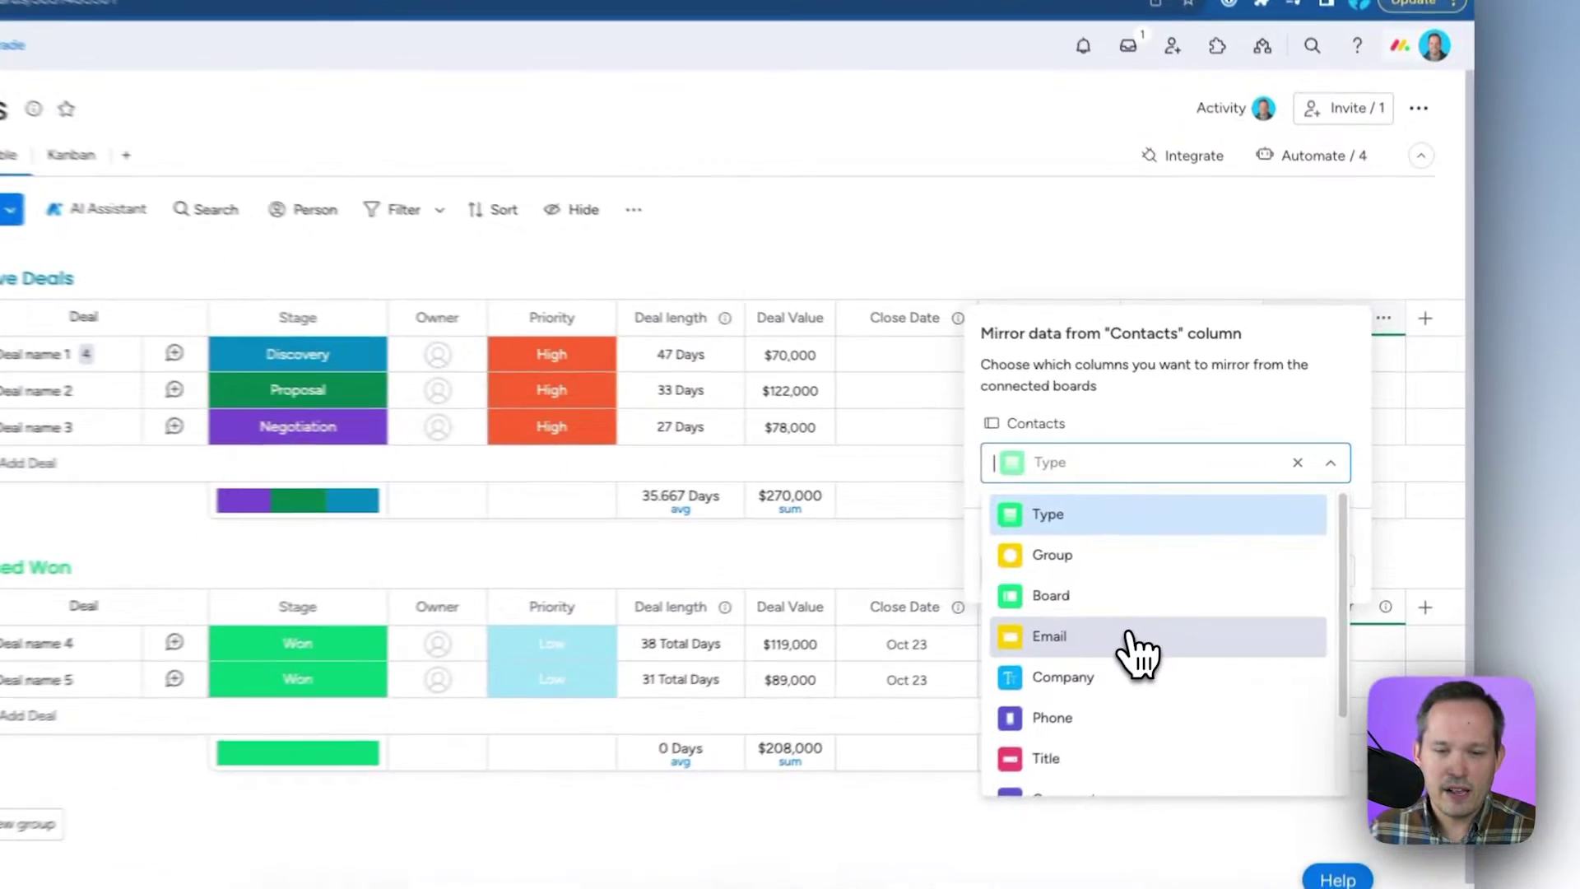
pyautogui.click(1206, 598)
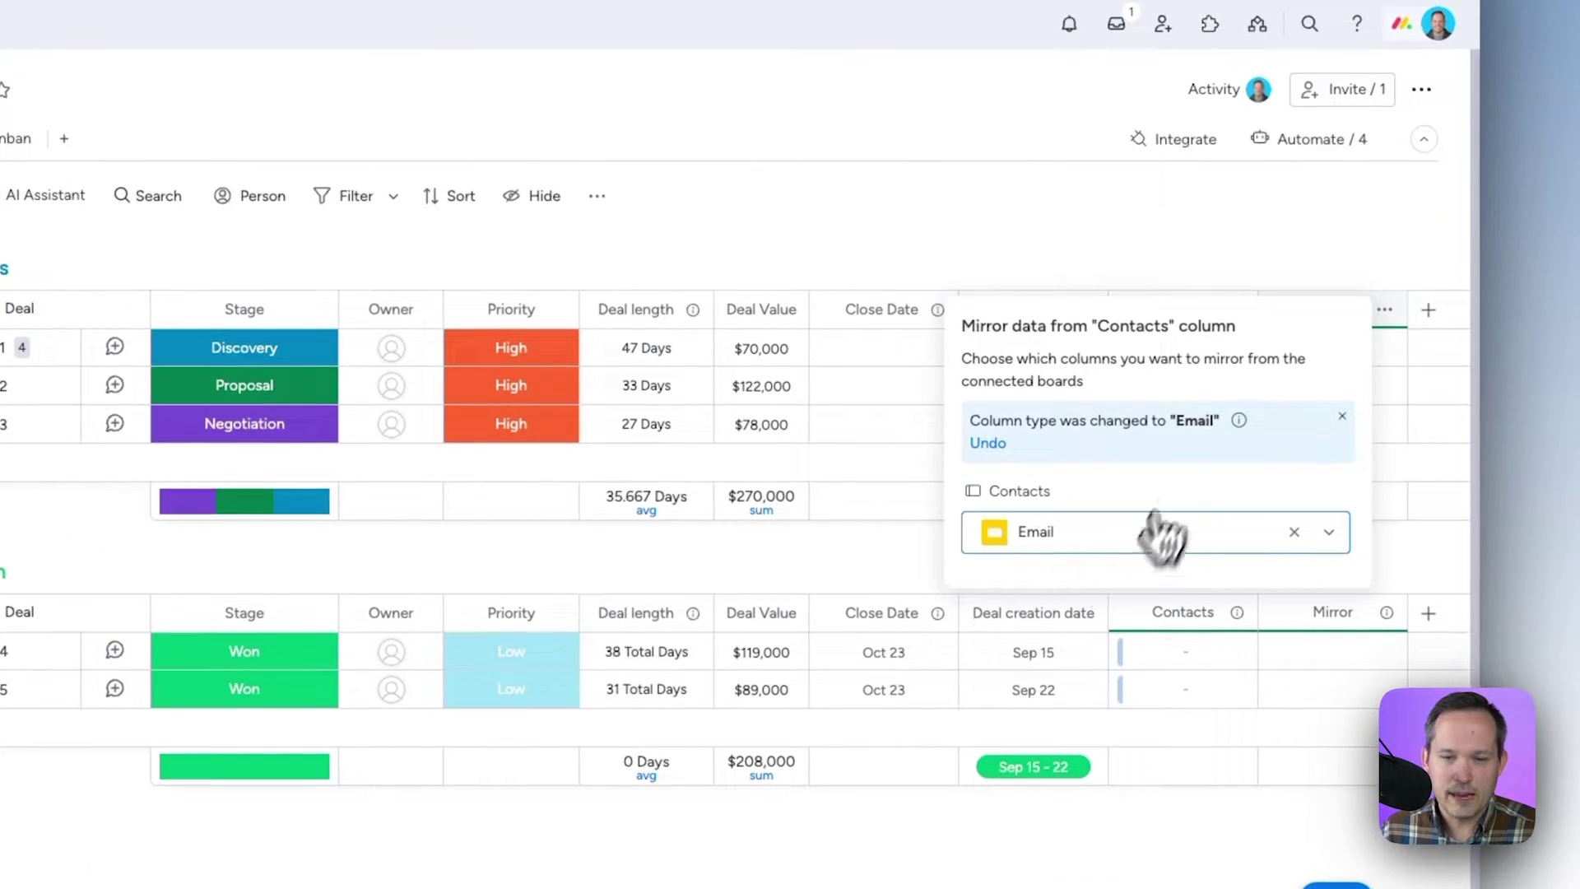
pyautogui.click(1302, 252)
# Link the first primary contact to Deal name 1 and widen the Mirror column to fit the email address
pyautogui.click(1218, 354)
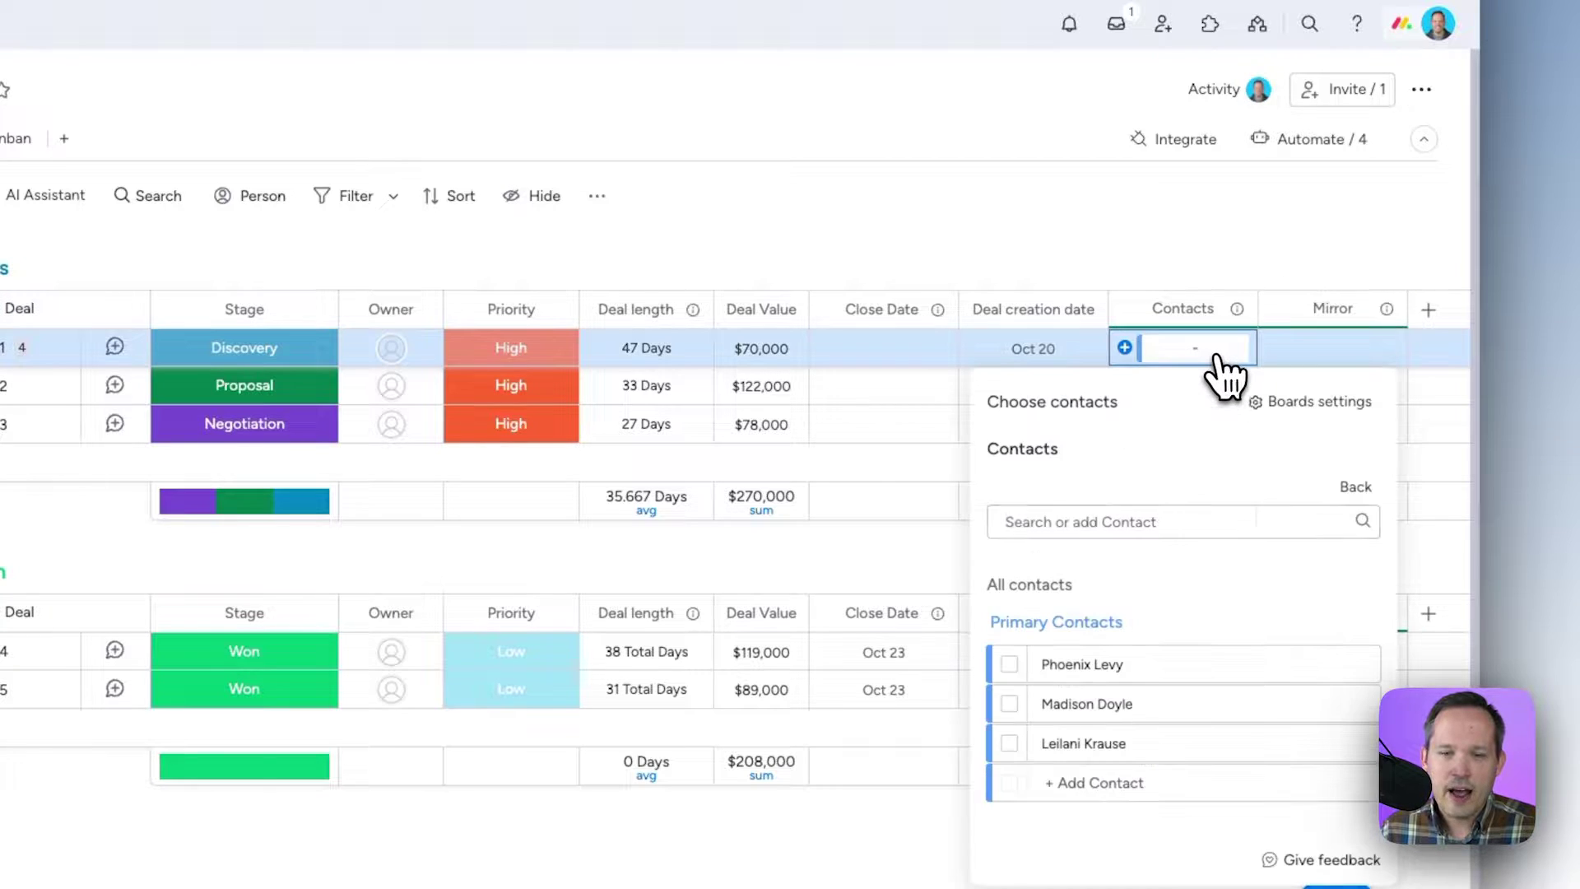
pyautogui.click(1009, 665)
pyautogui.click(1121, 264)
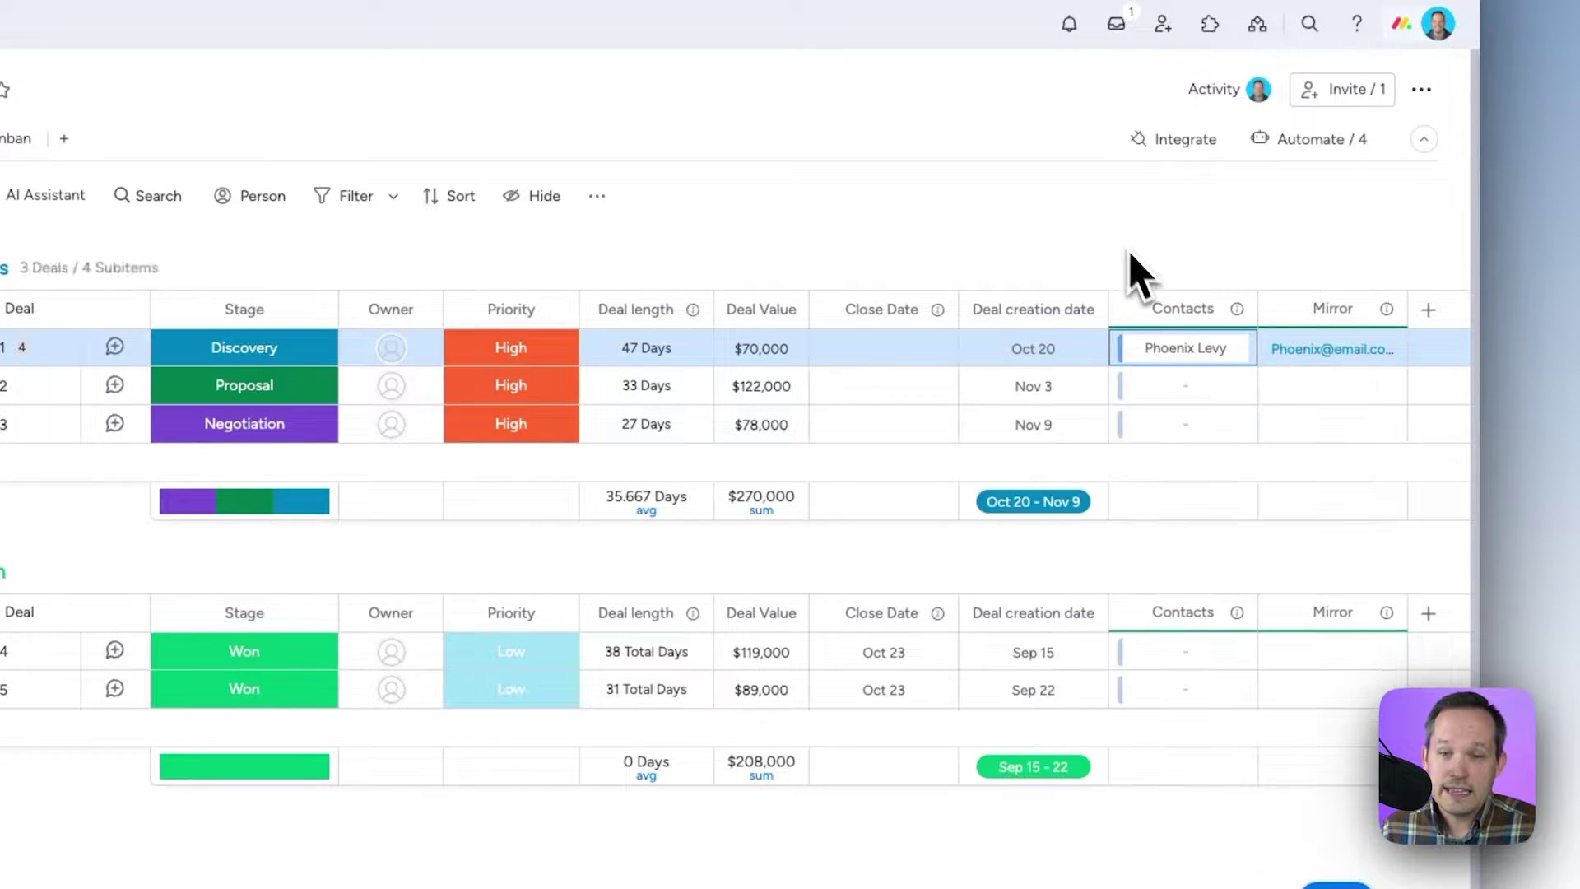
pyautogui.moveTo(1409, 312); pyautogui.dragTo(1439, 304)
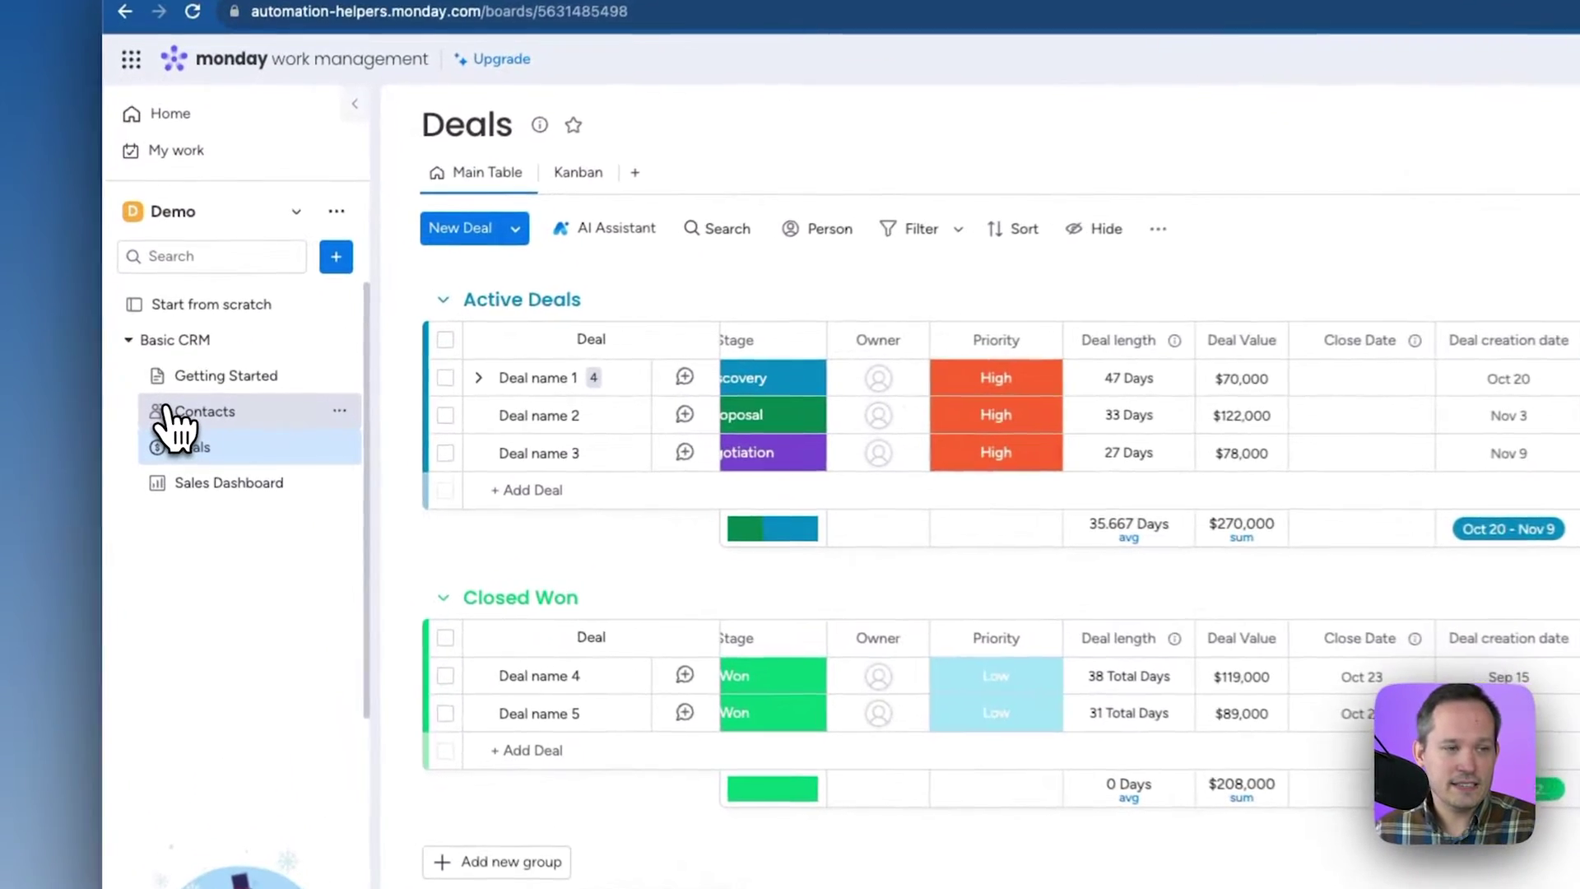
# Check the linked deal on the Contacts board and return to the Deals board
pyautogui.click(173, 414)
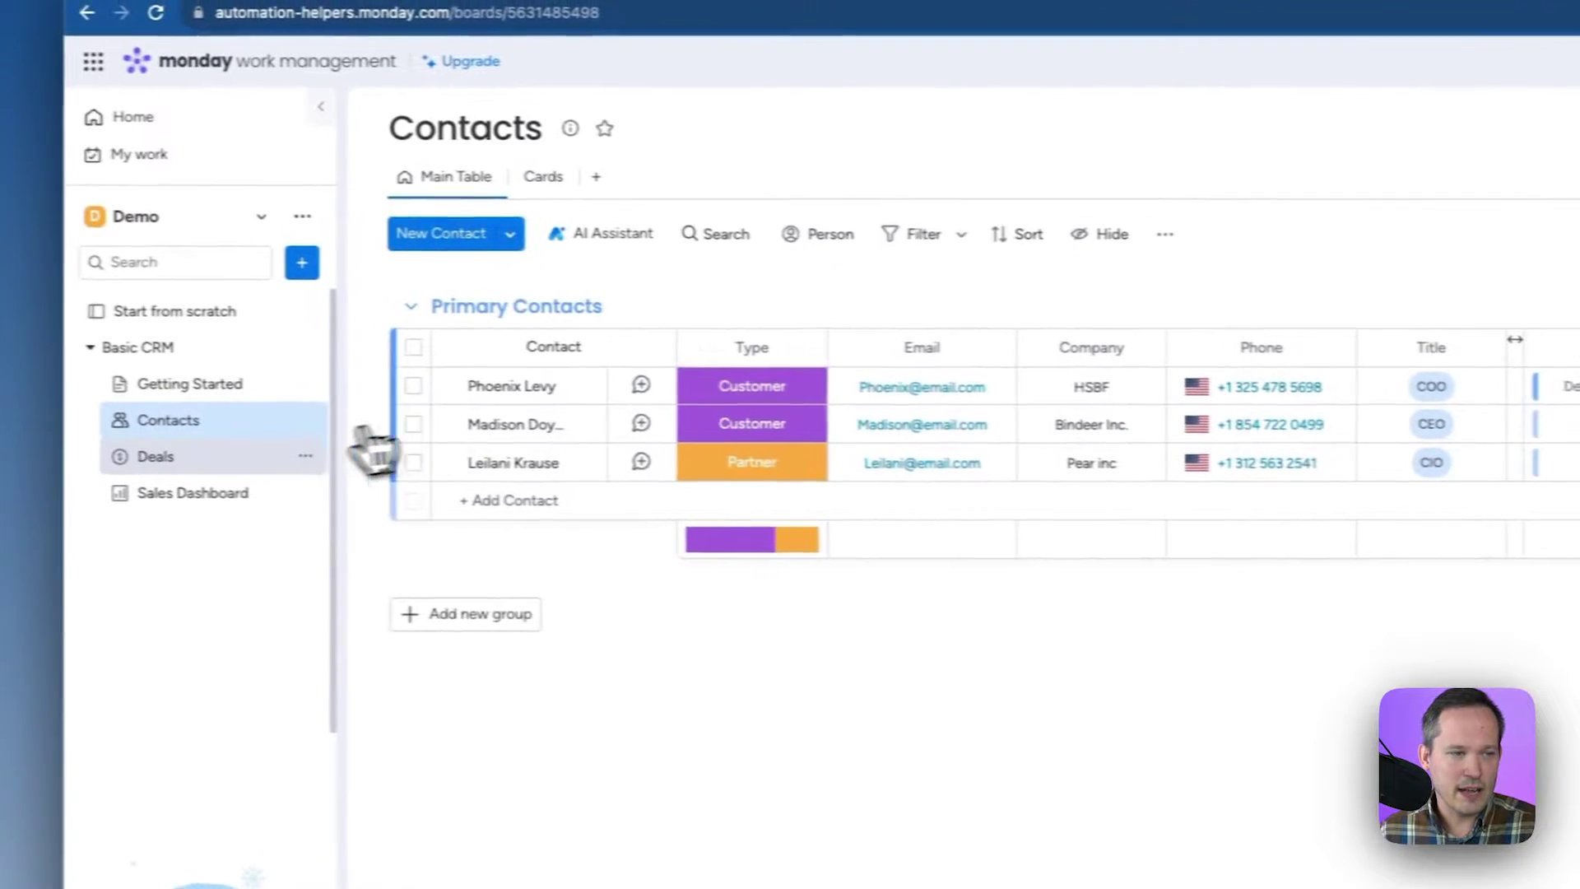
pyautogui.click(256, 467)
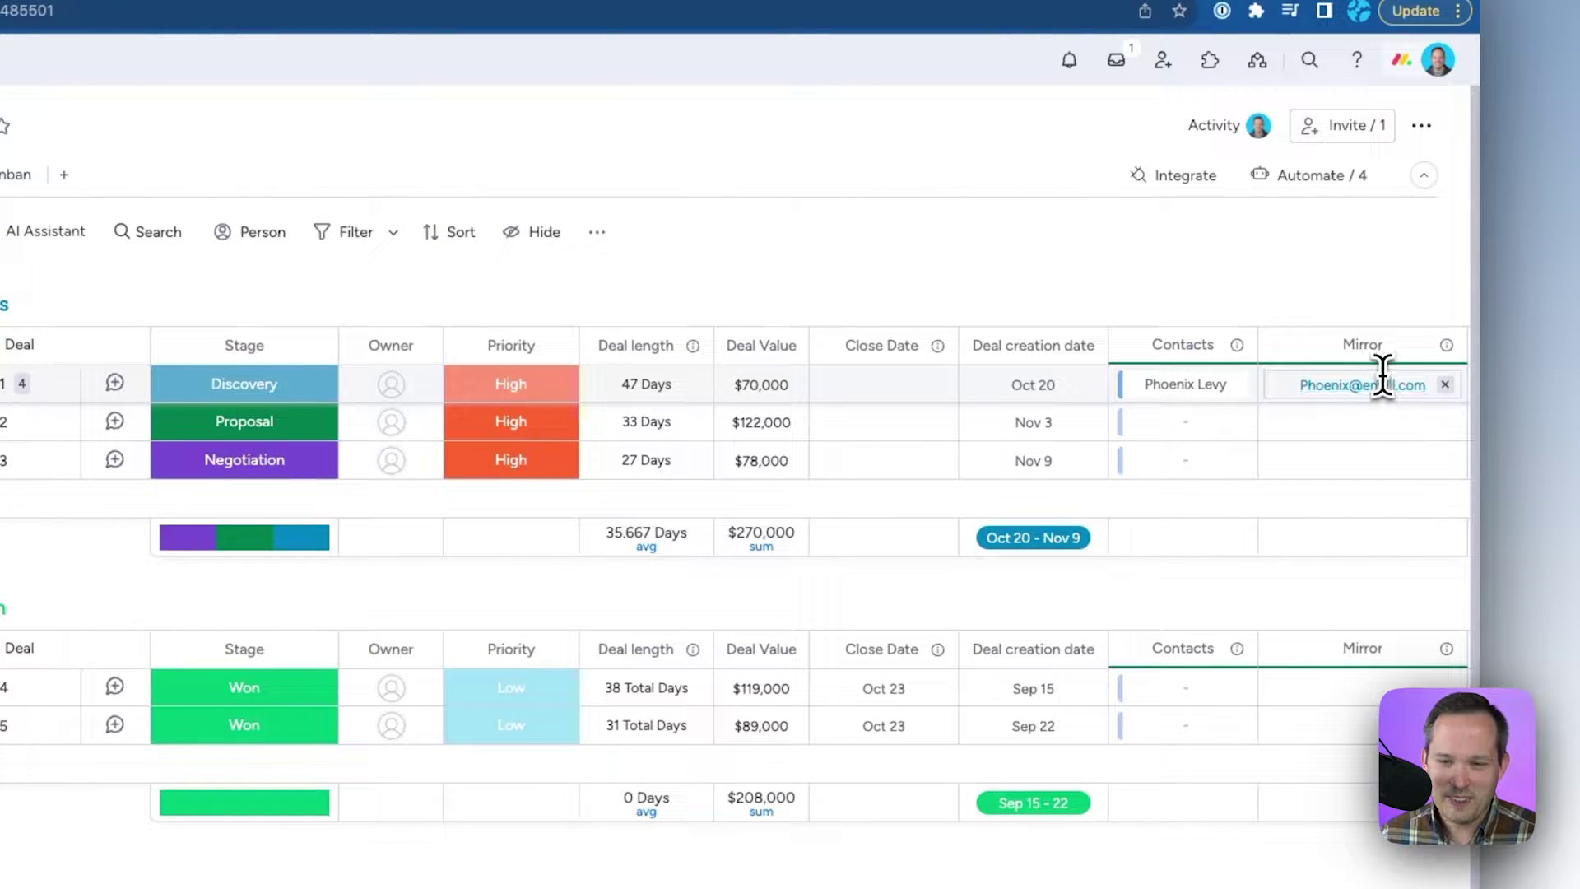
# Add the contact's last name to Deal name 1's mirrored email address and display text, and check the change on the Contacts board
pyautogui.click(1382, 377)
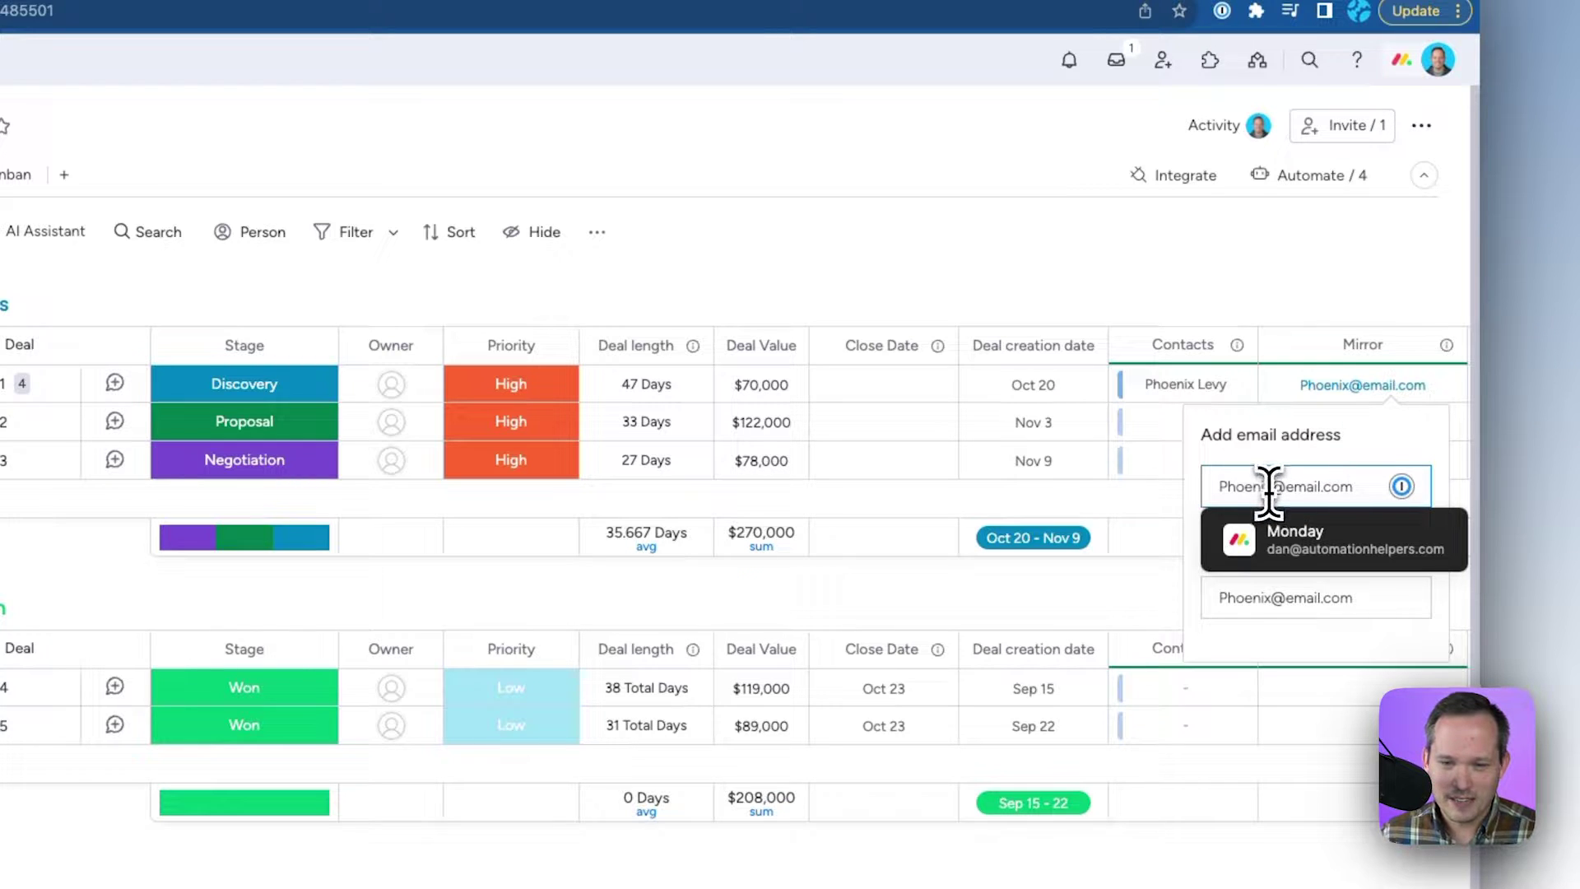
pyautogui.write('.Levy')
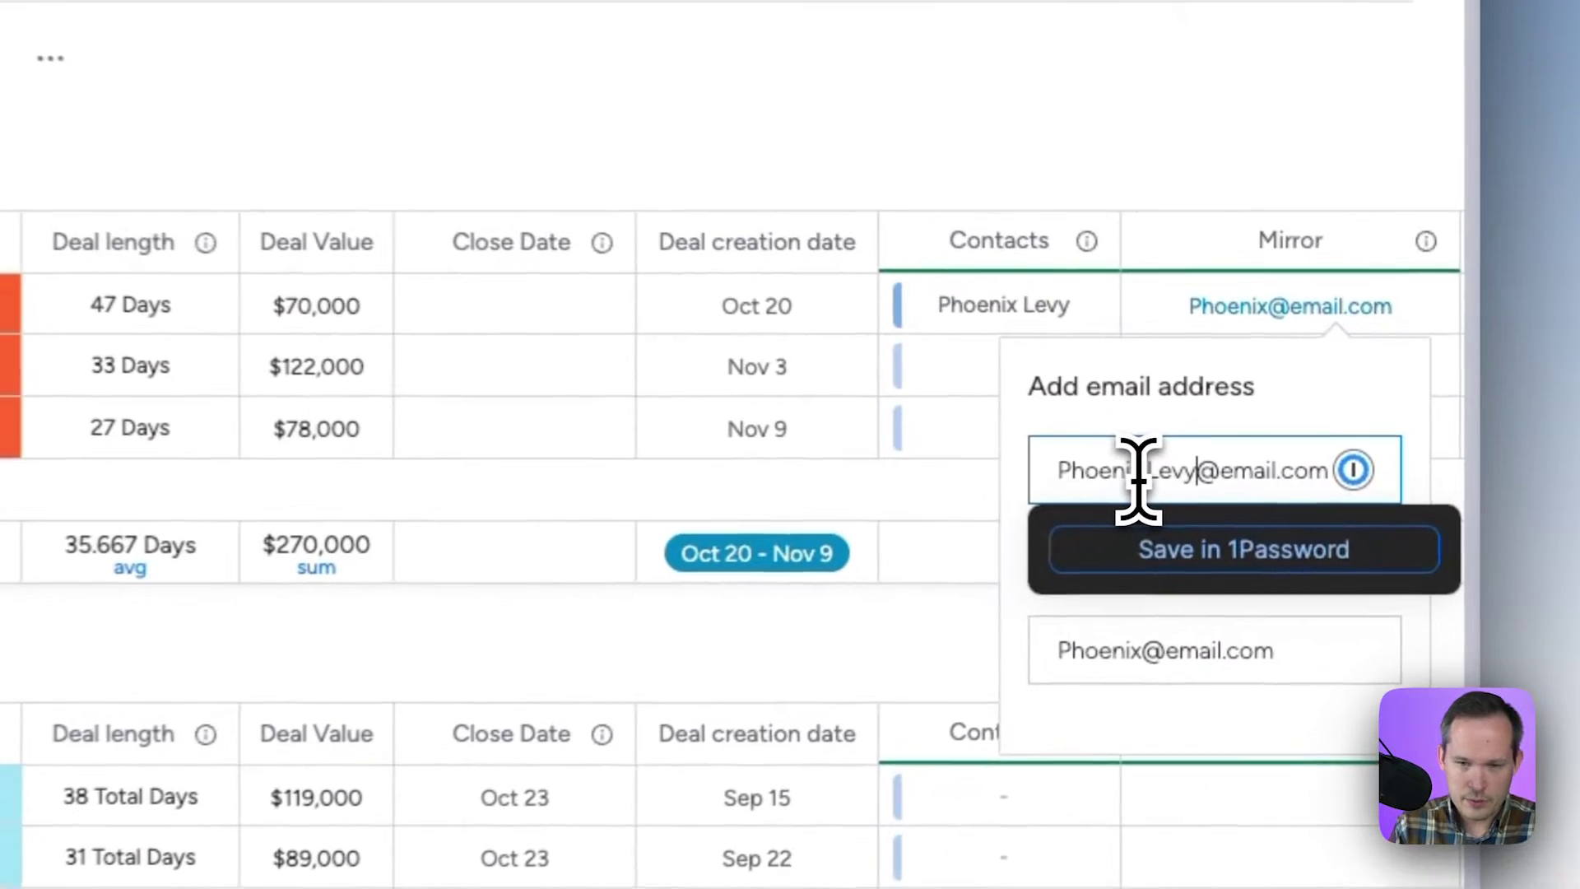
pyautogui.click(1138, 661)
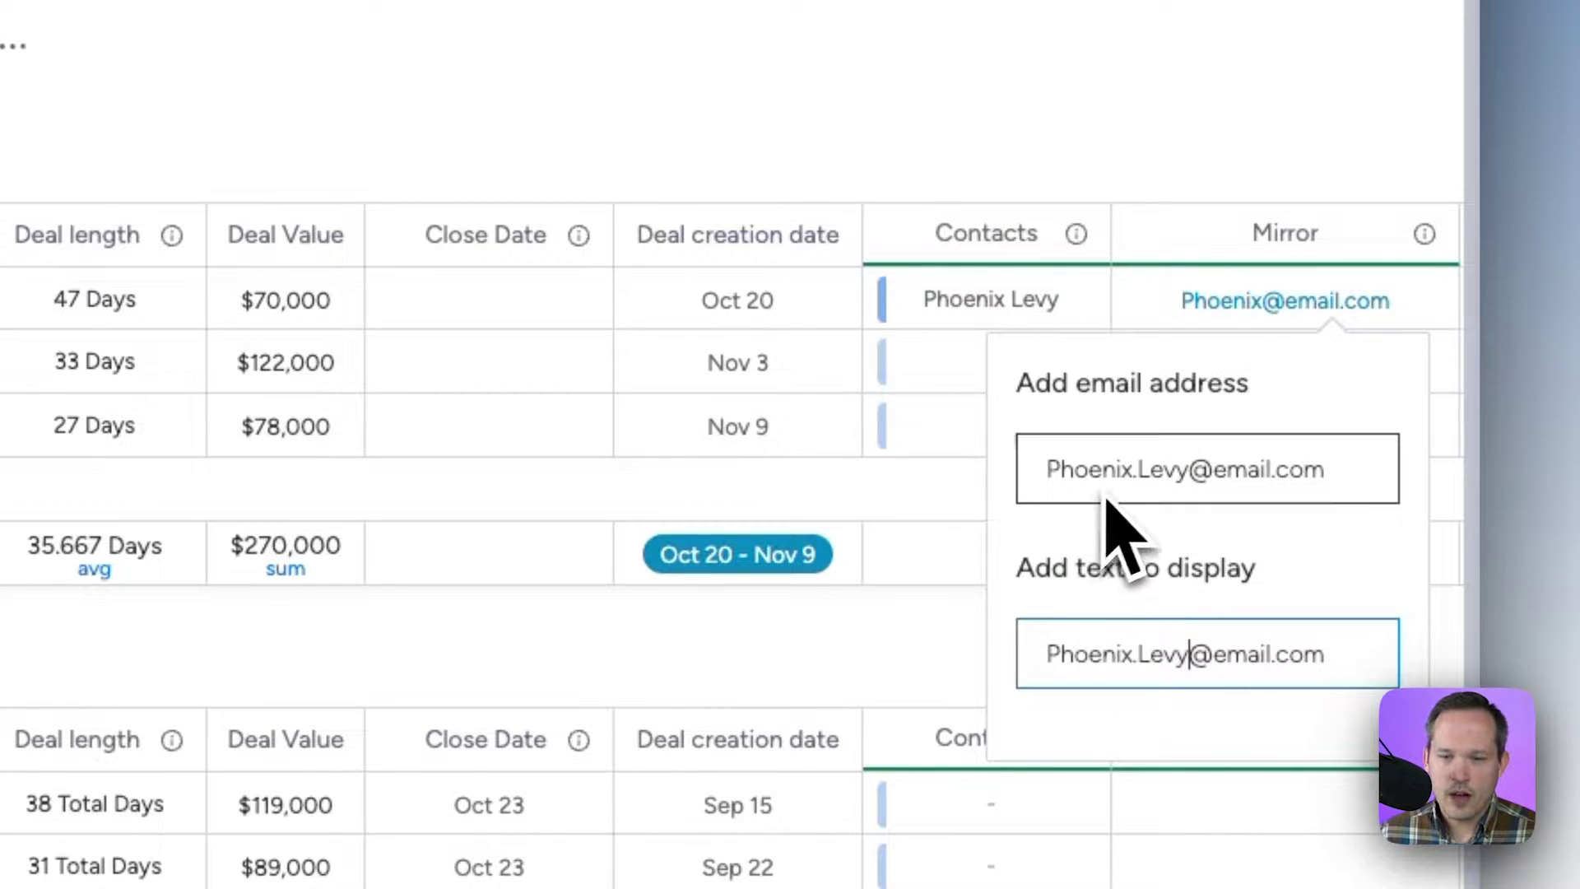
pyautogui.click(1146, 157)
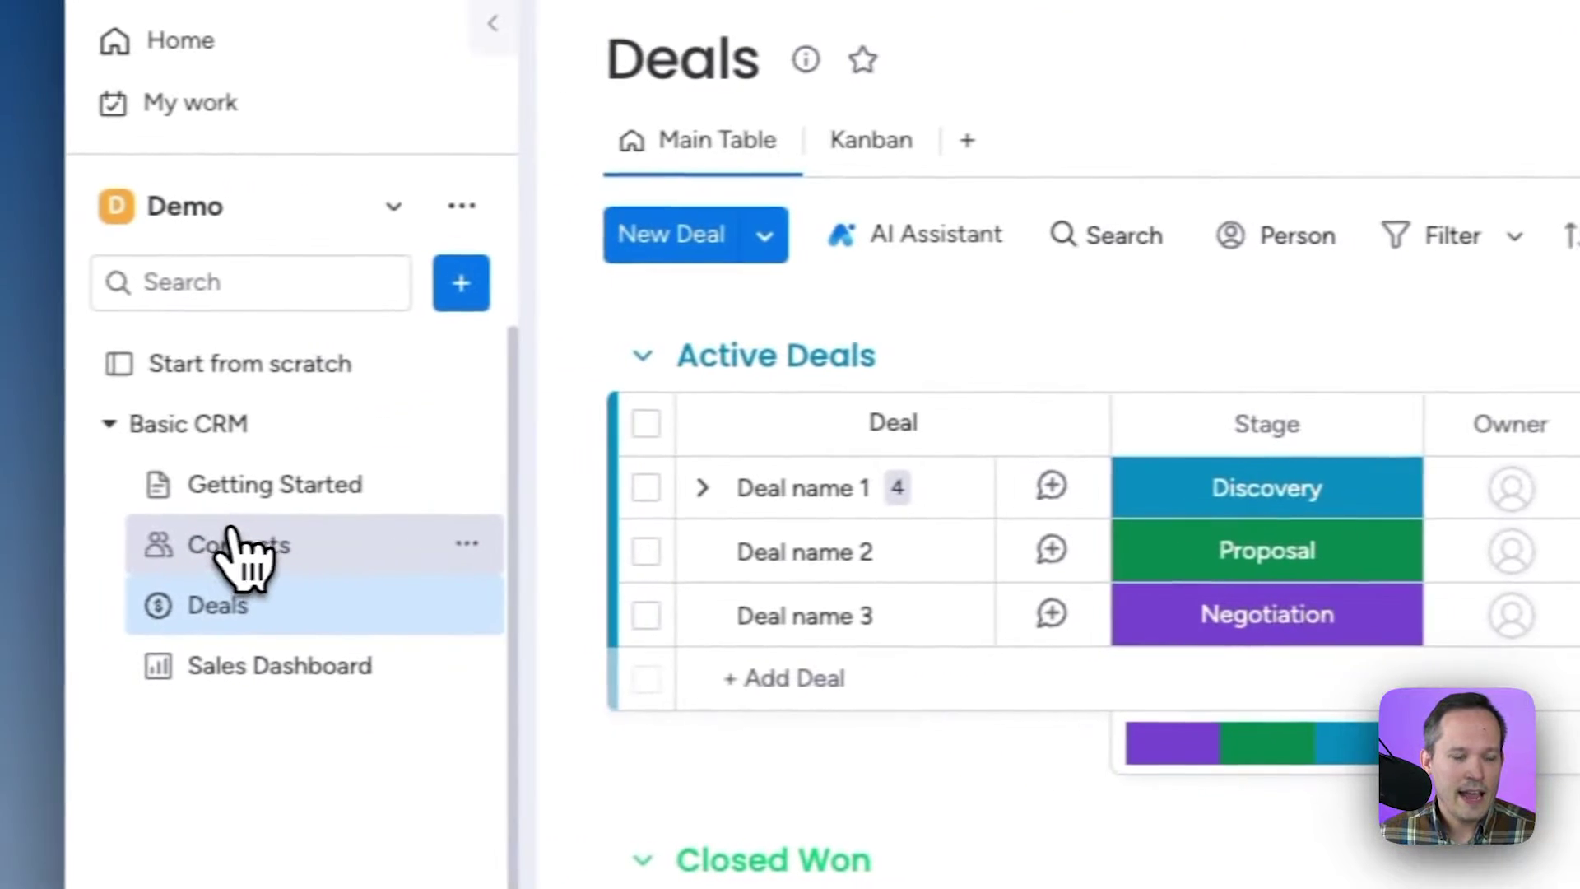
pyautogui.click(233, 543)
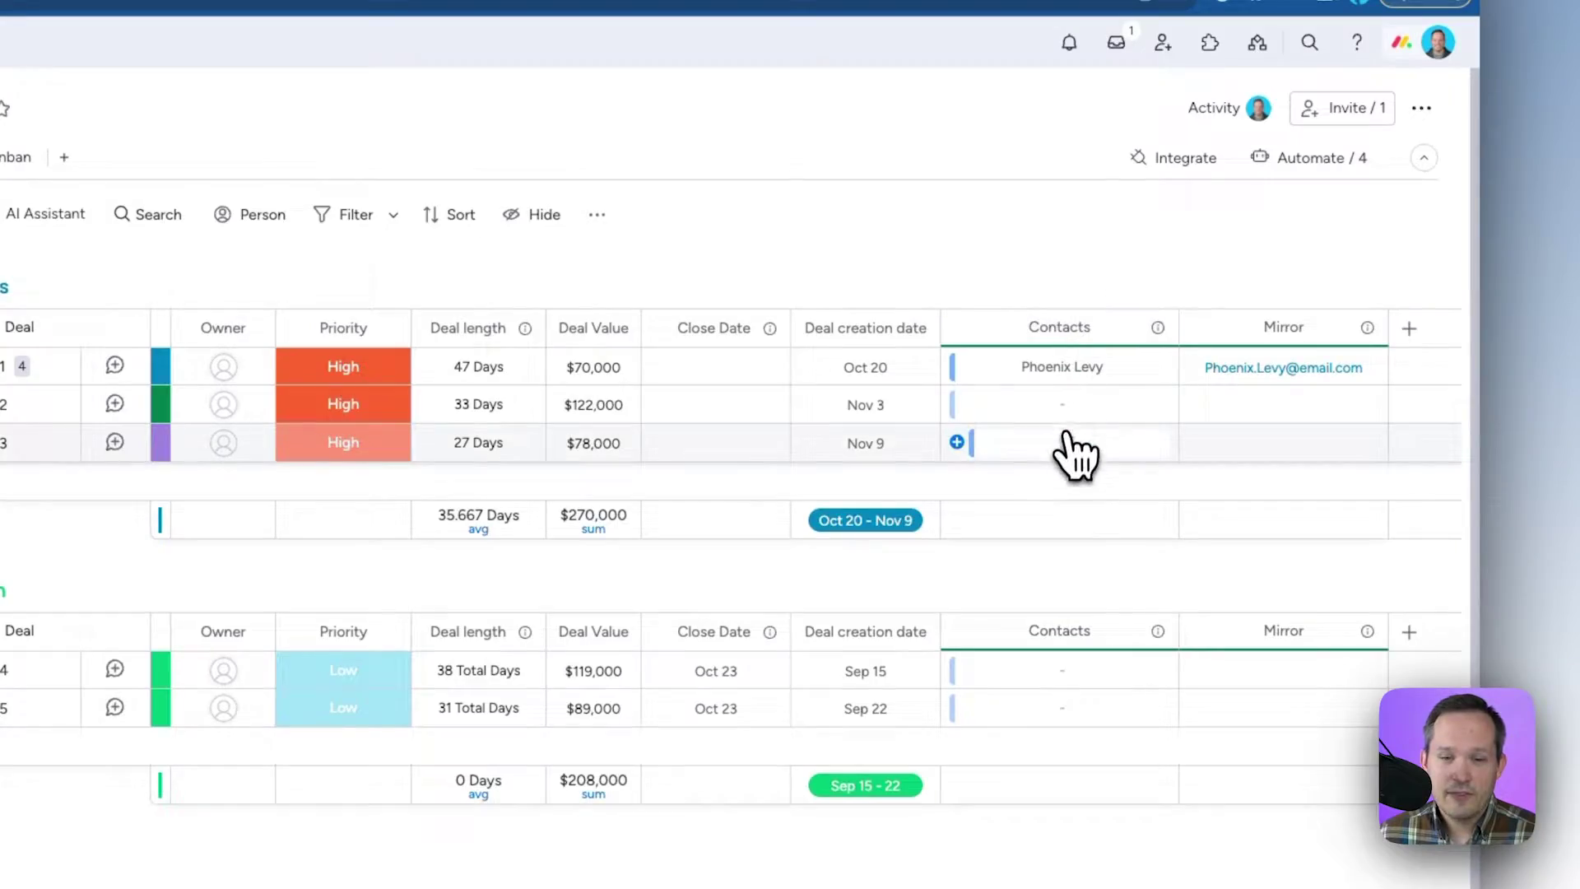
# Link the first two primary contacts to Deal name 2 and widen the Mirror column
pyautogui.click(1059, 407)
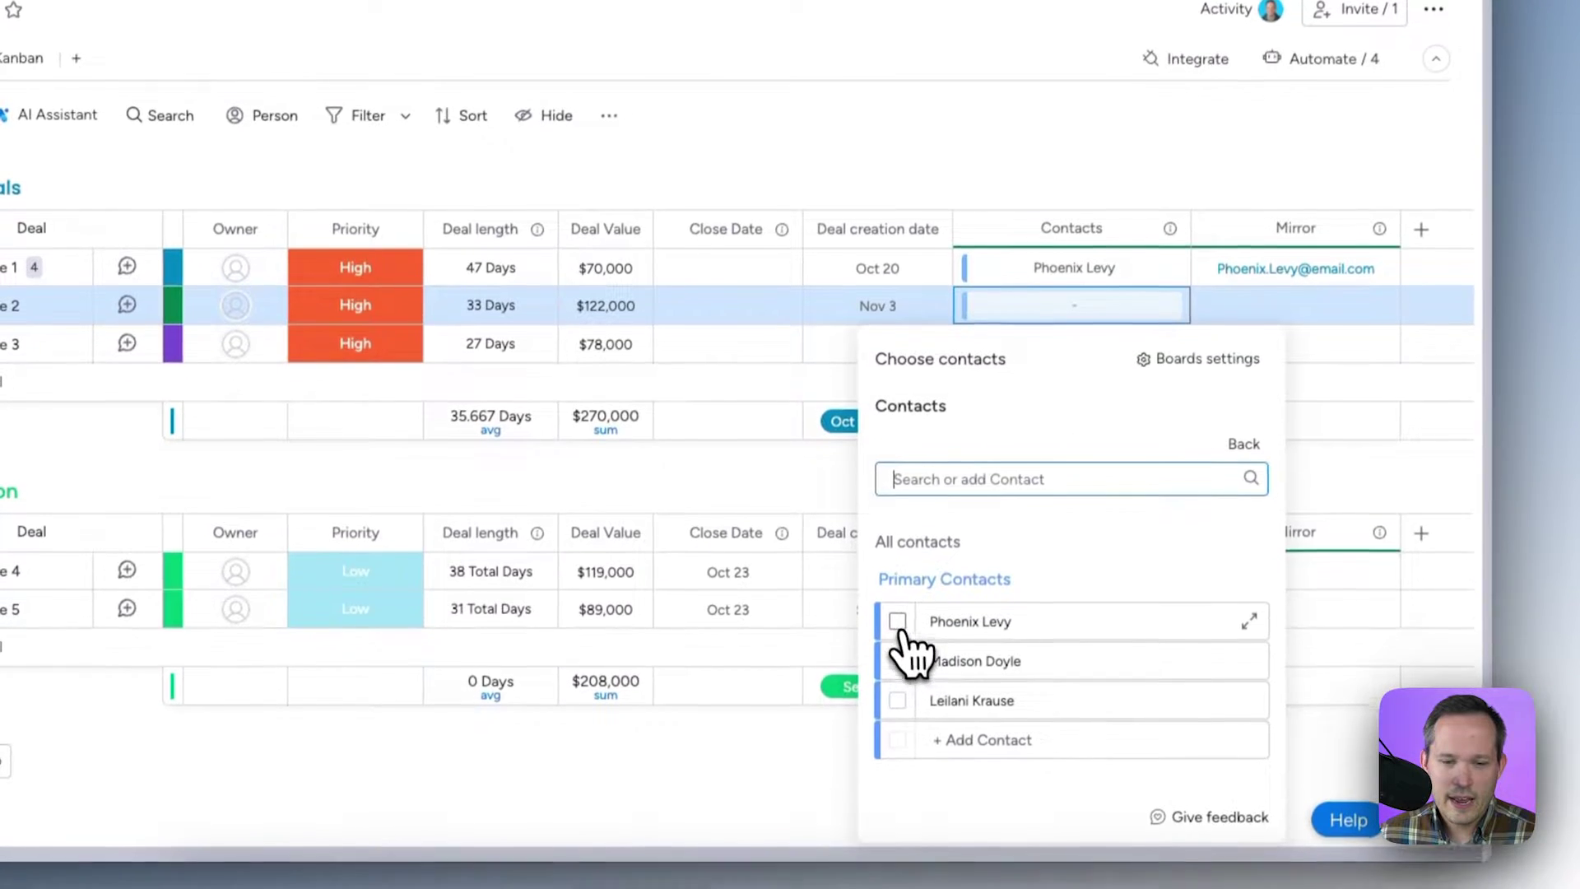
pyautogui.click(897, 623)
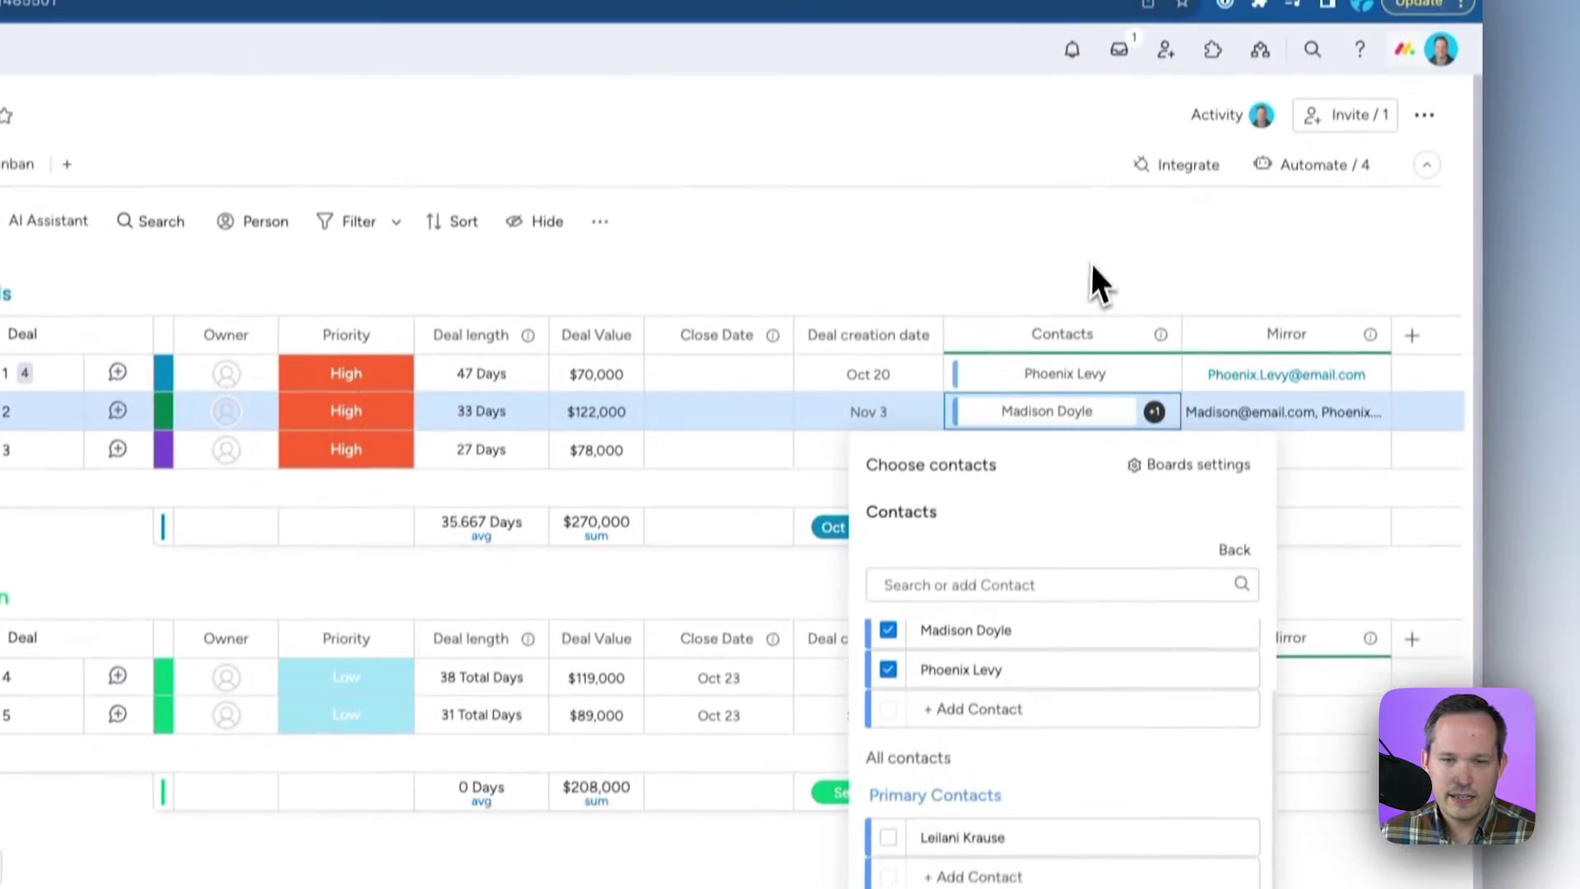
pyautogui.click(1109, 163)
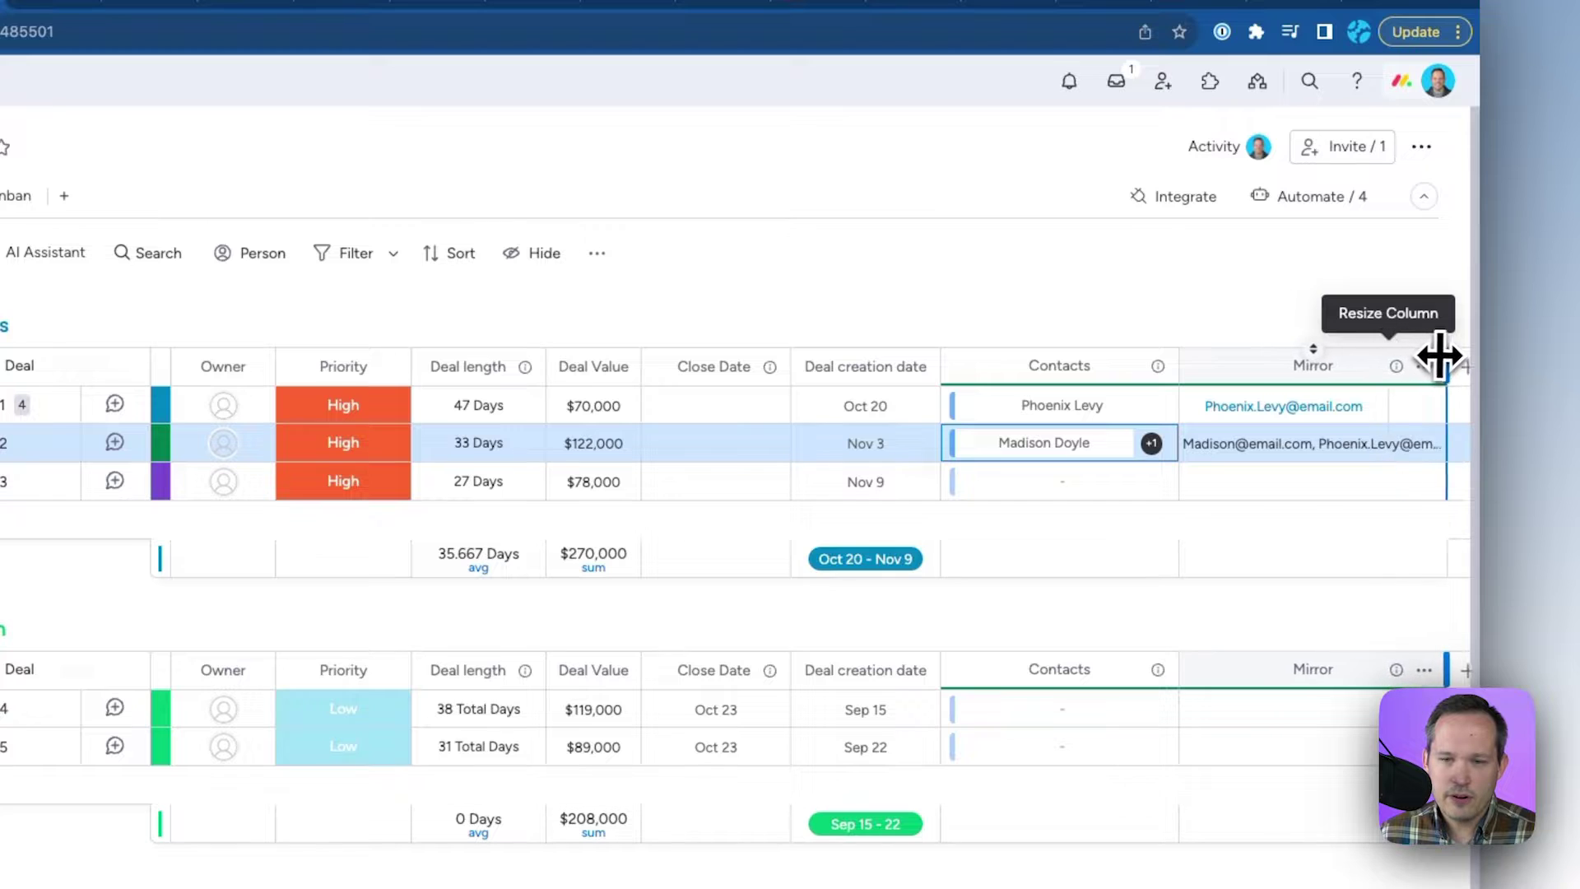
pyautogui.moveTo(1438, 355); pyautogui.dragTo(1443, 352)
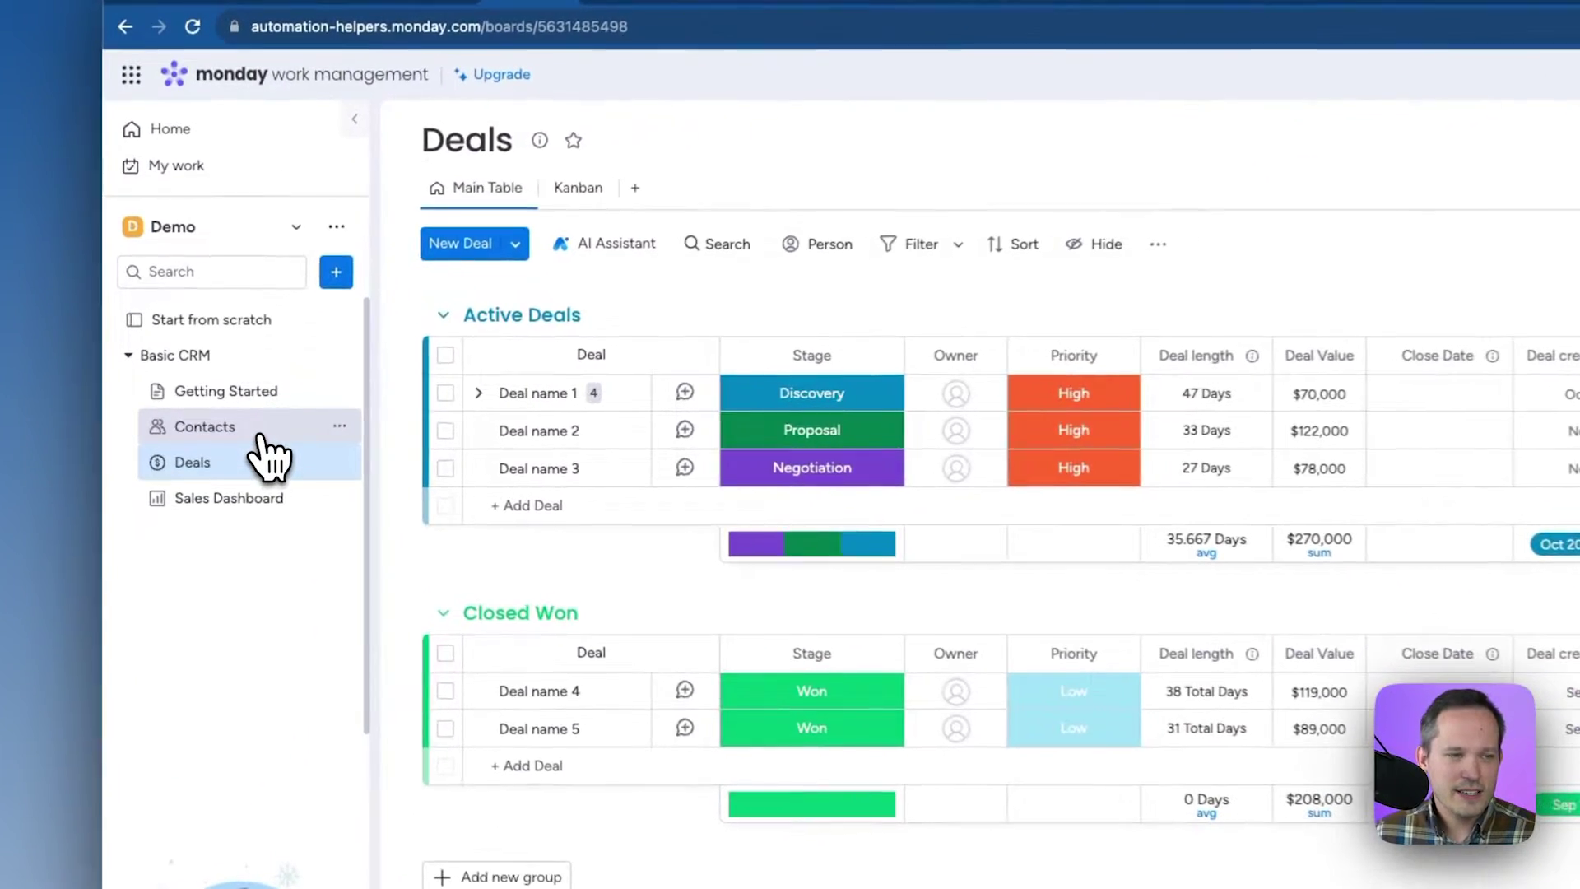
# Add a Mirror column to the Contacts board, based on its existing Deals connection
pyautogui.click(243, 418)
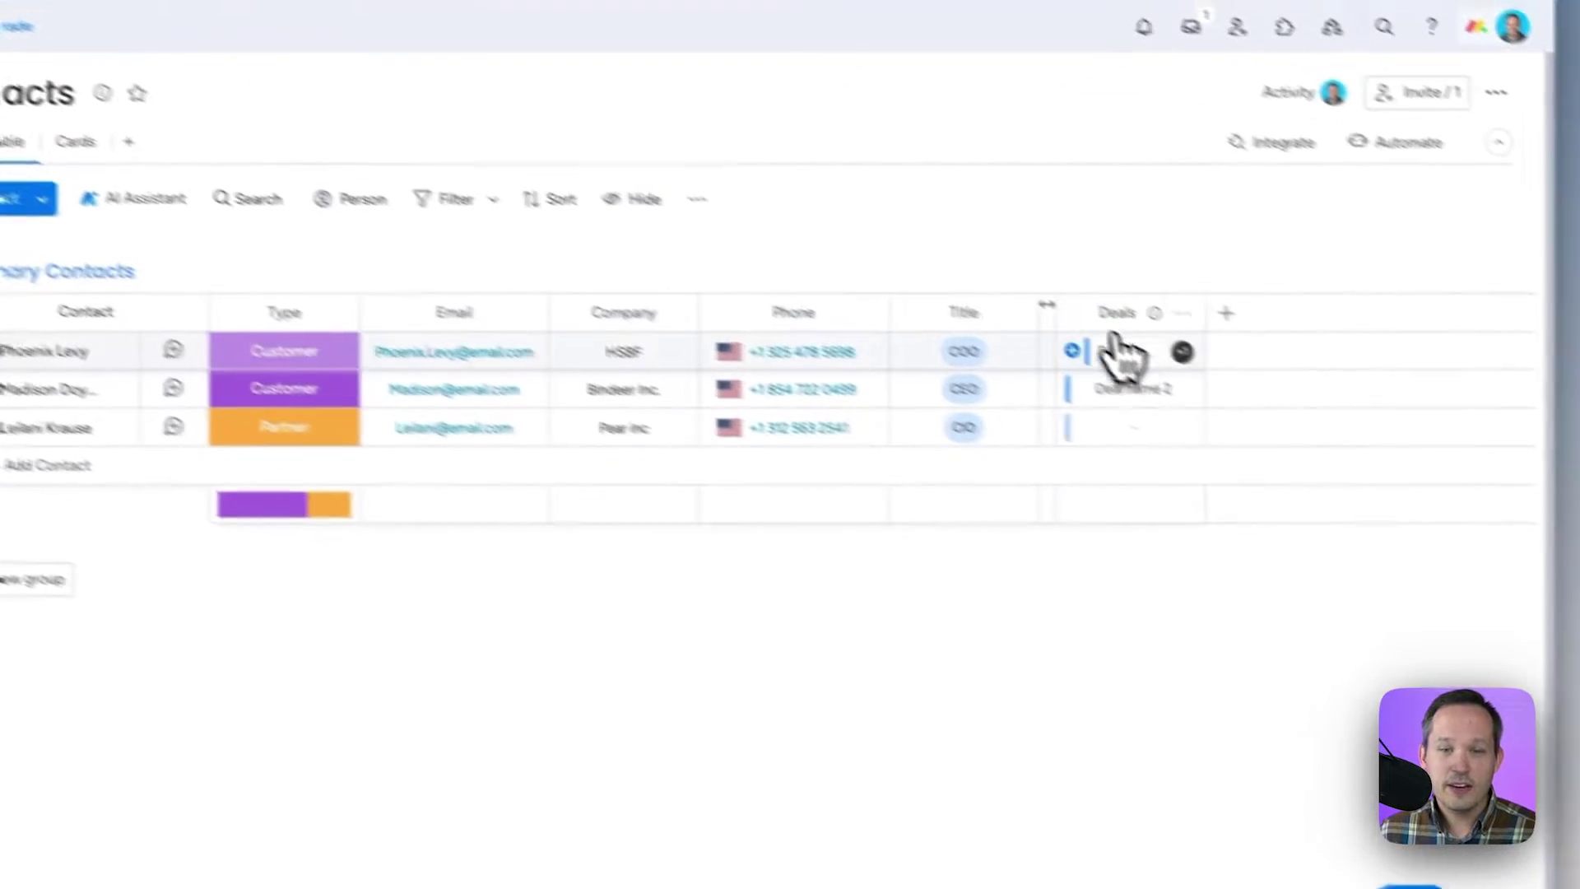
pyautogui.click(1164, 317)
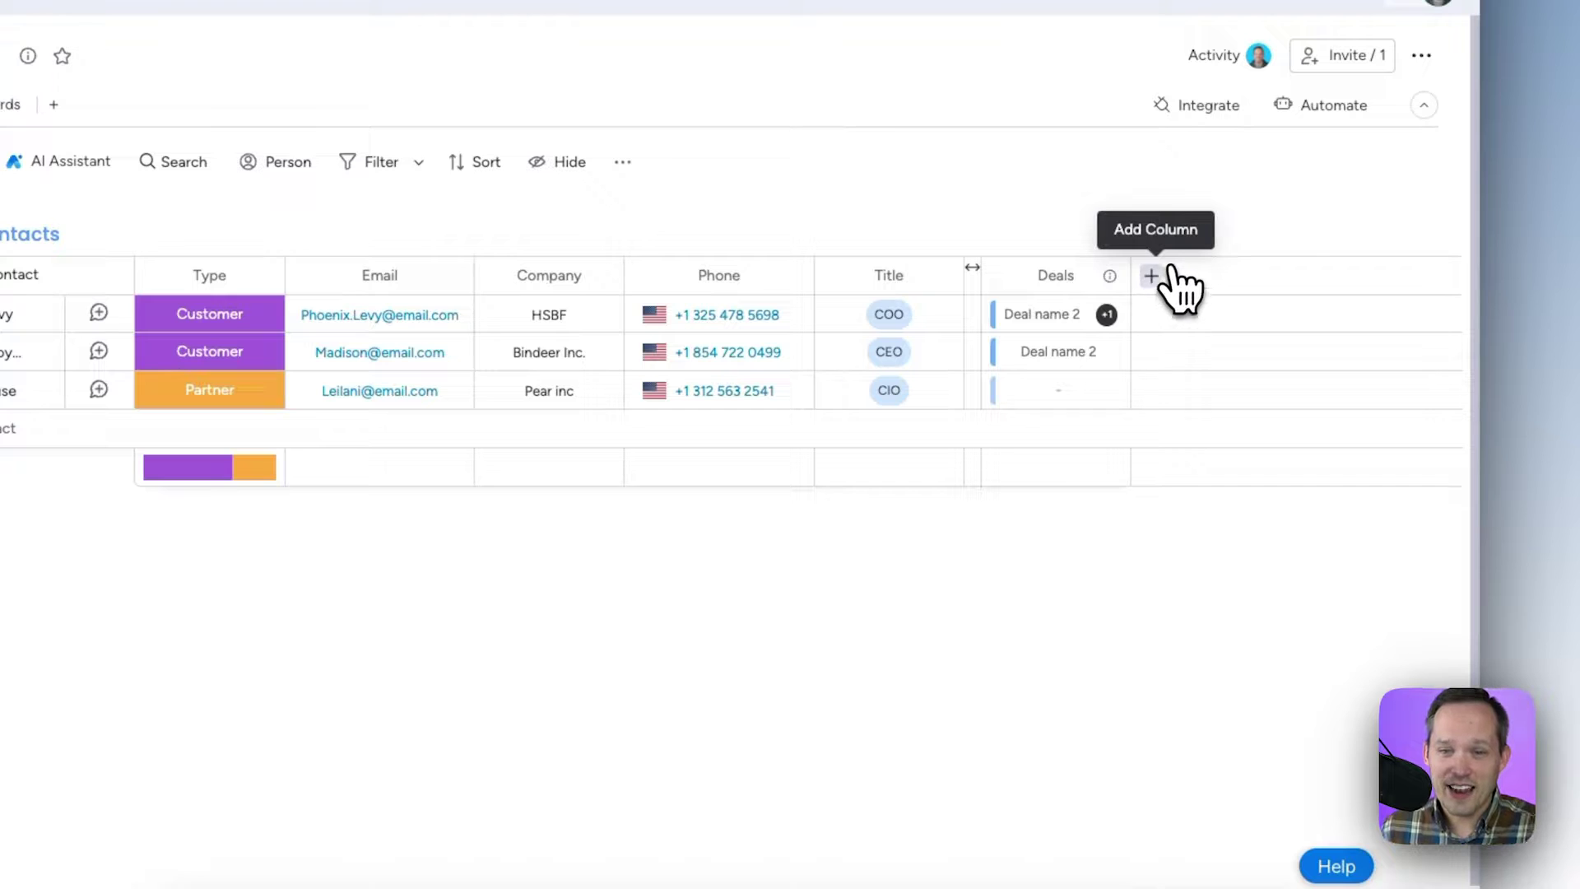
pyautogui.click(1156, 276)
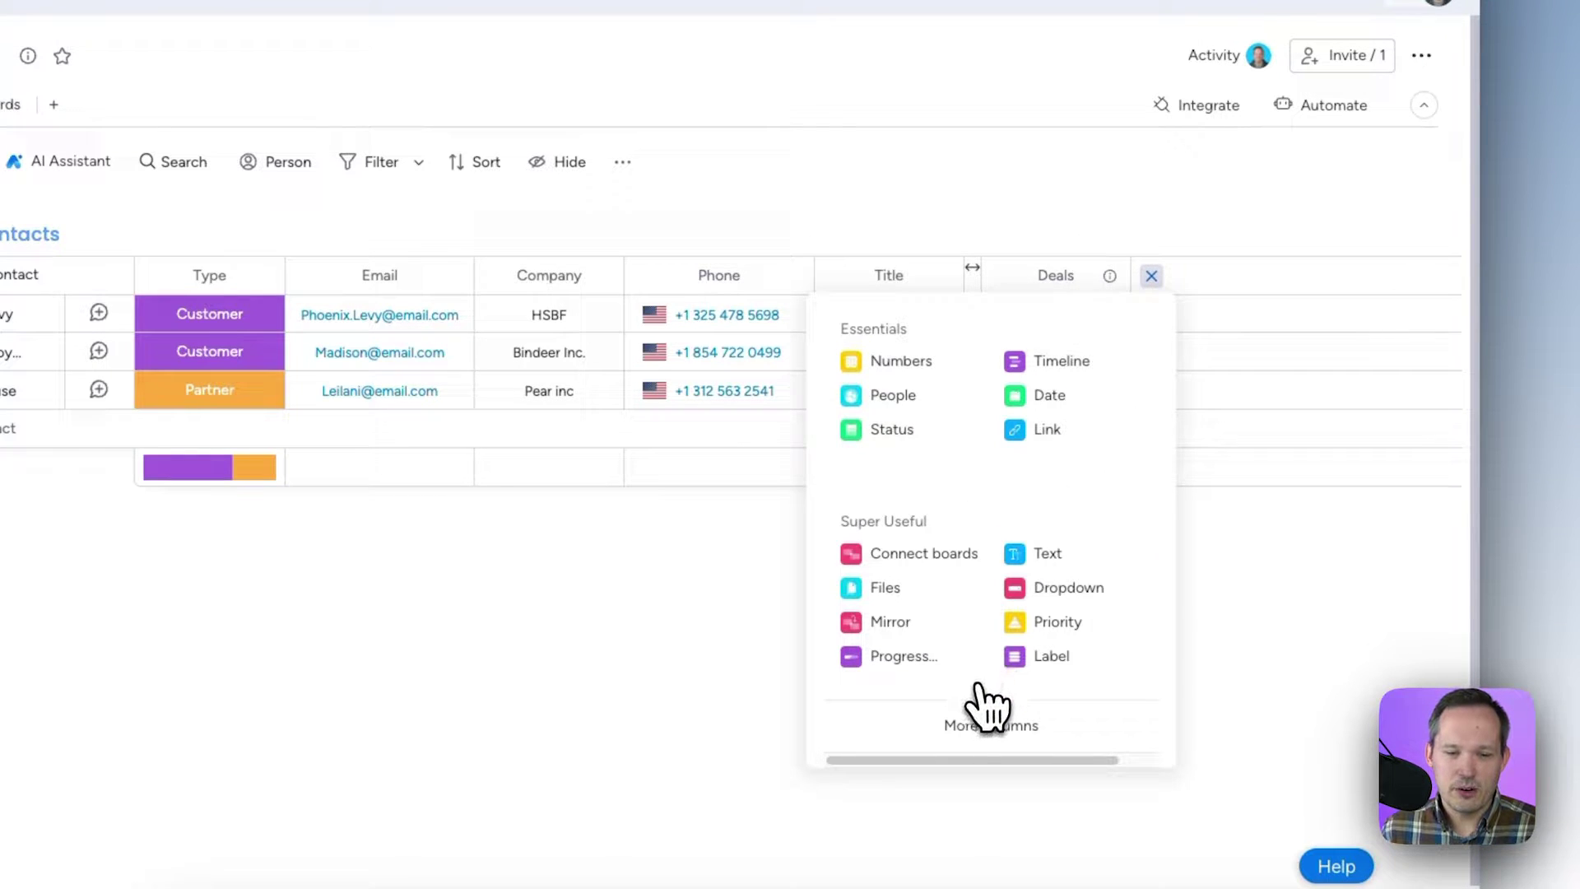
pyautogui.click(880, 625)
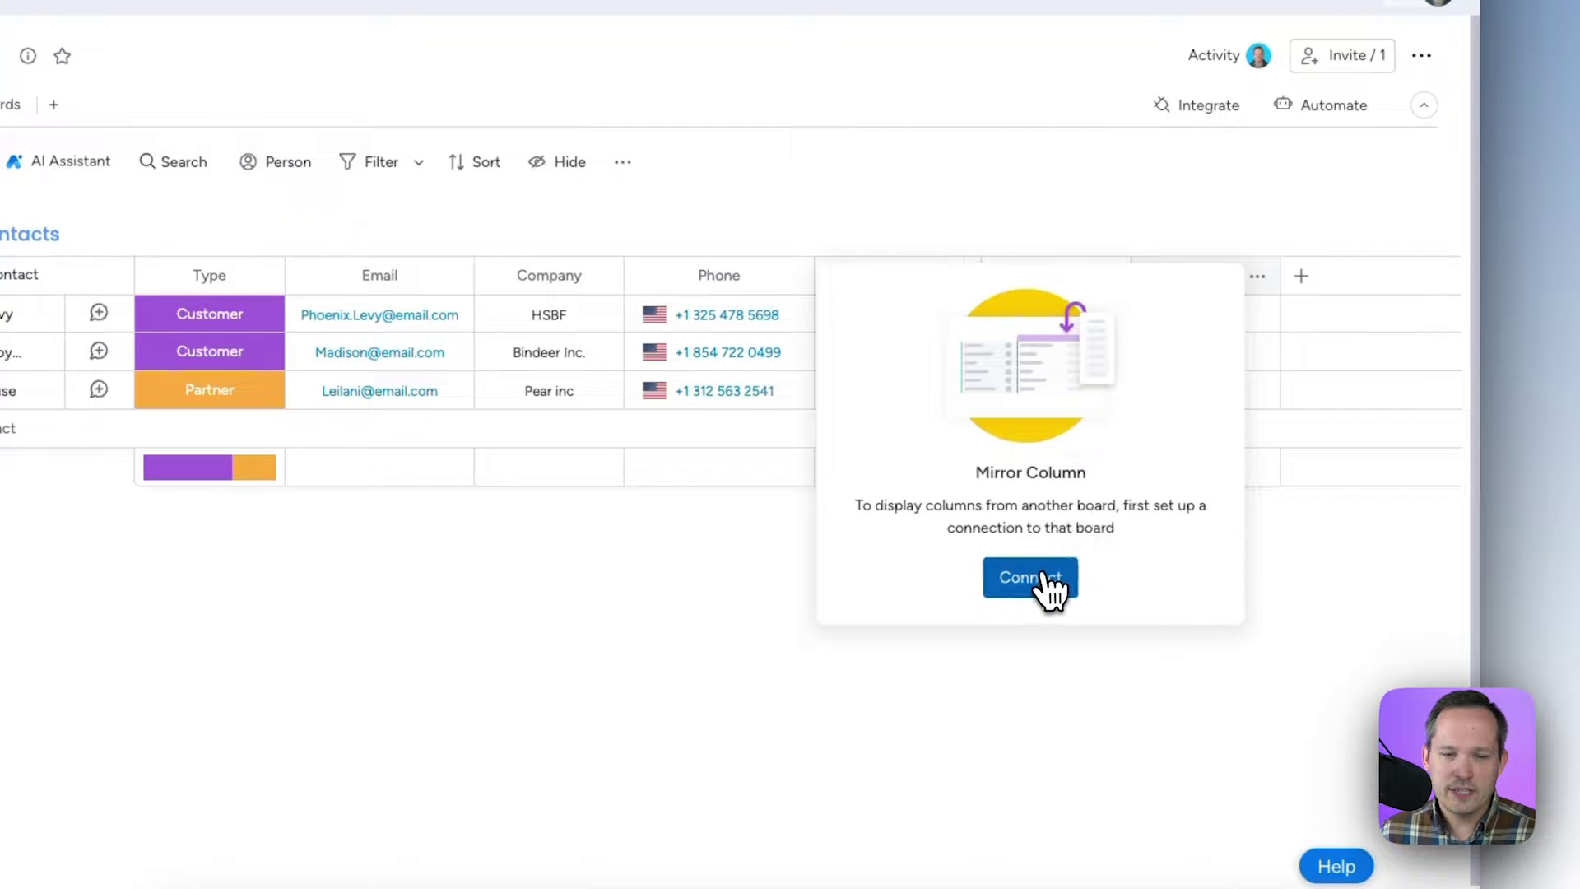
pyautogui.click(1040, 576)
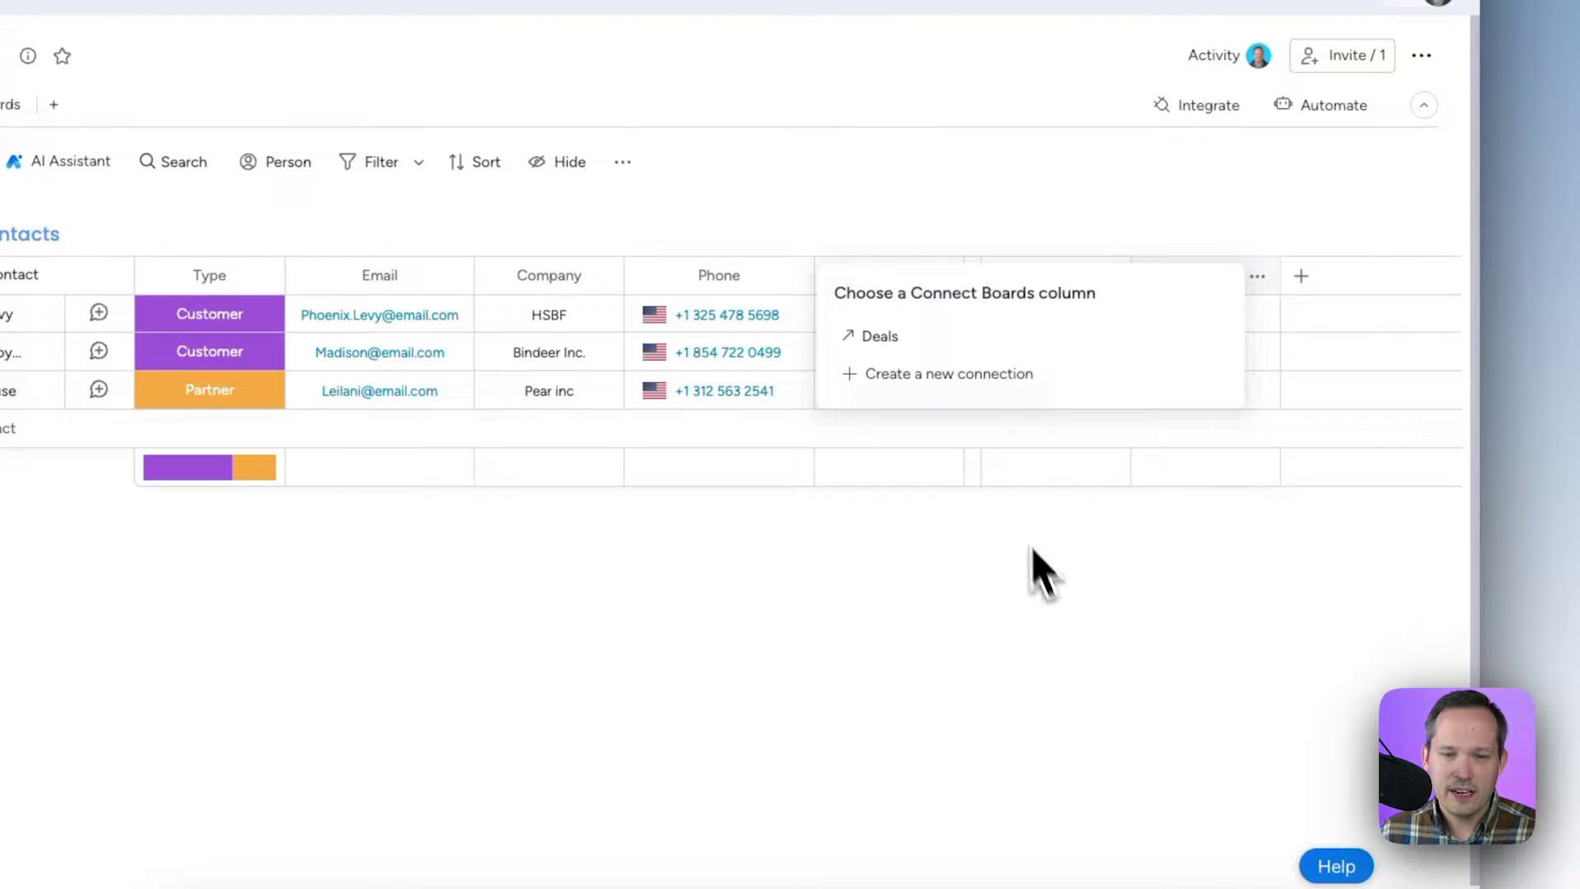
pyautogui.click(870, 350)
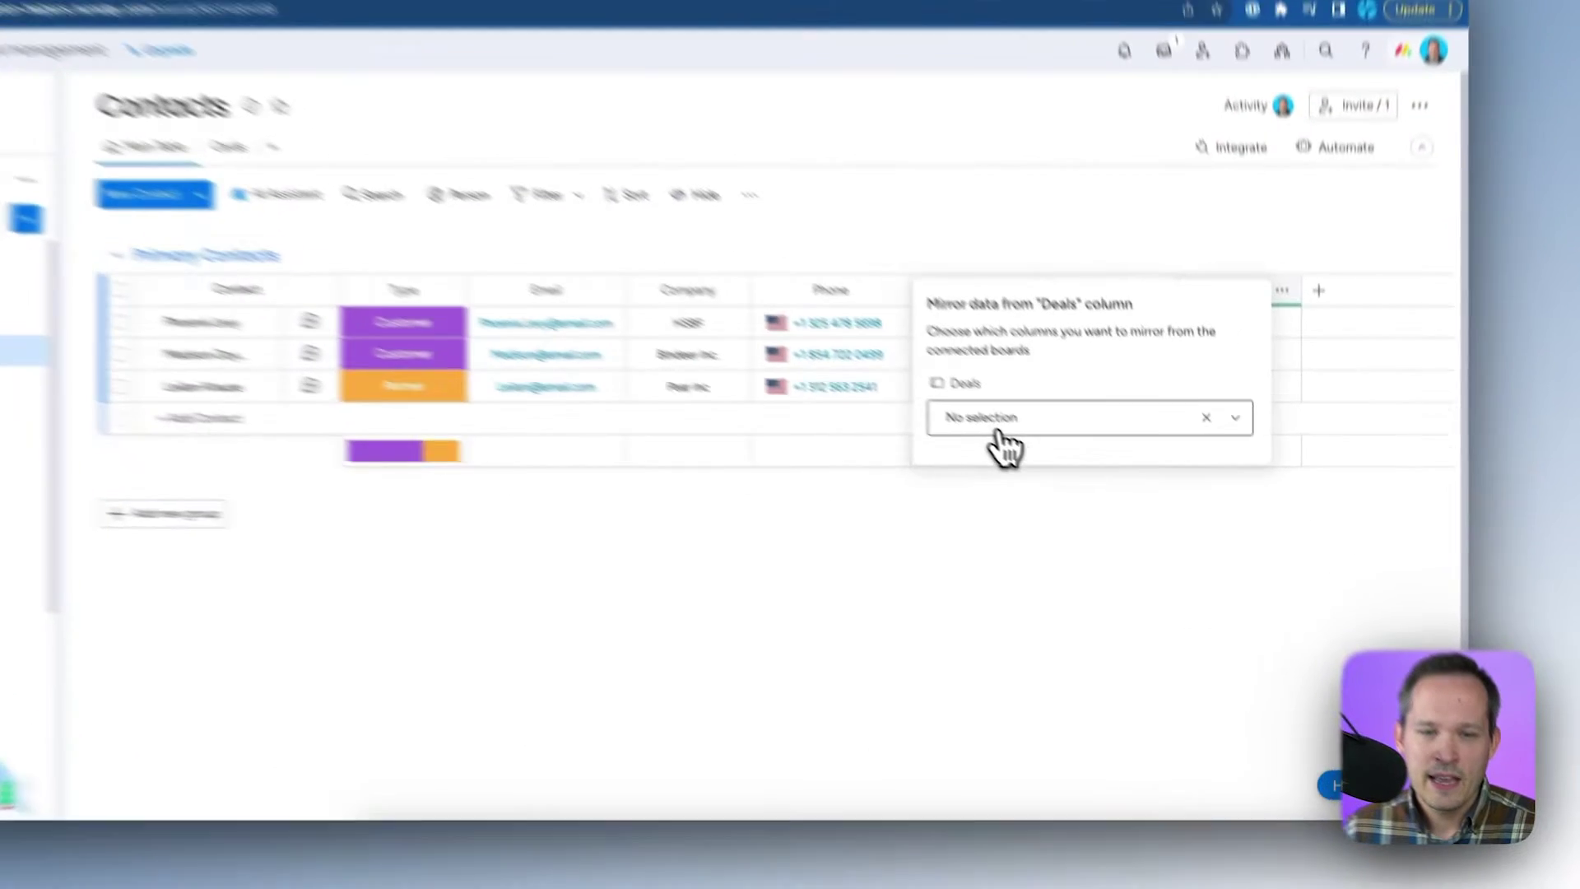
# Mirror the Deal Value column from the Deals board with its summary shown as Sum, and rename the new column Deal Value
pyautogui.click(1070, 468)
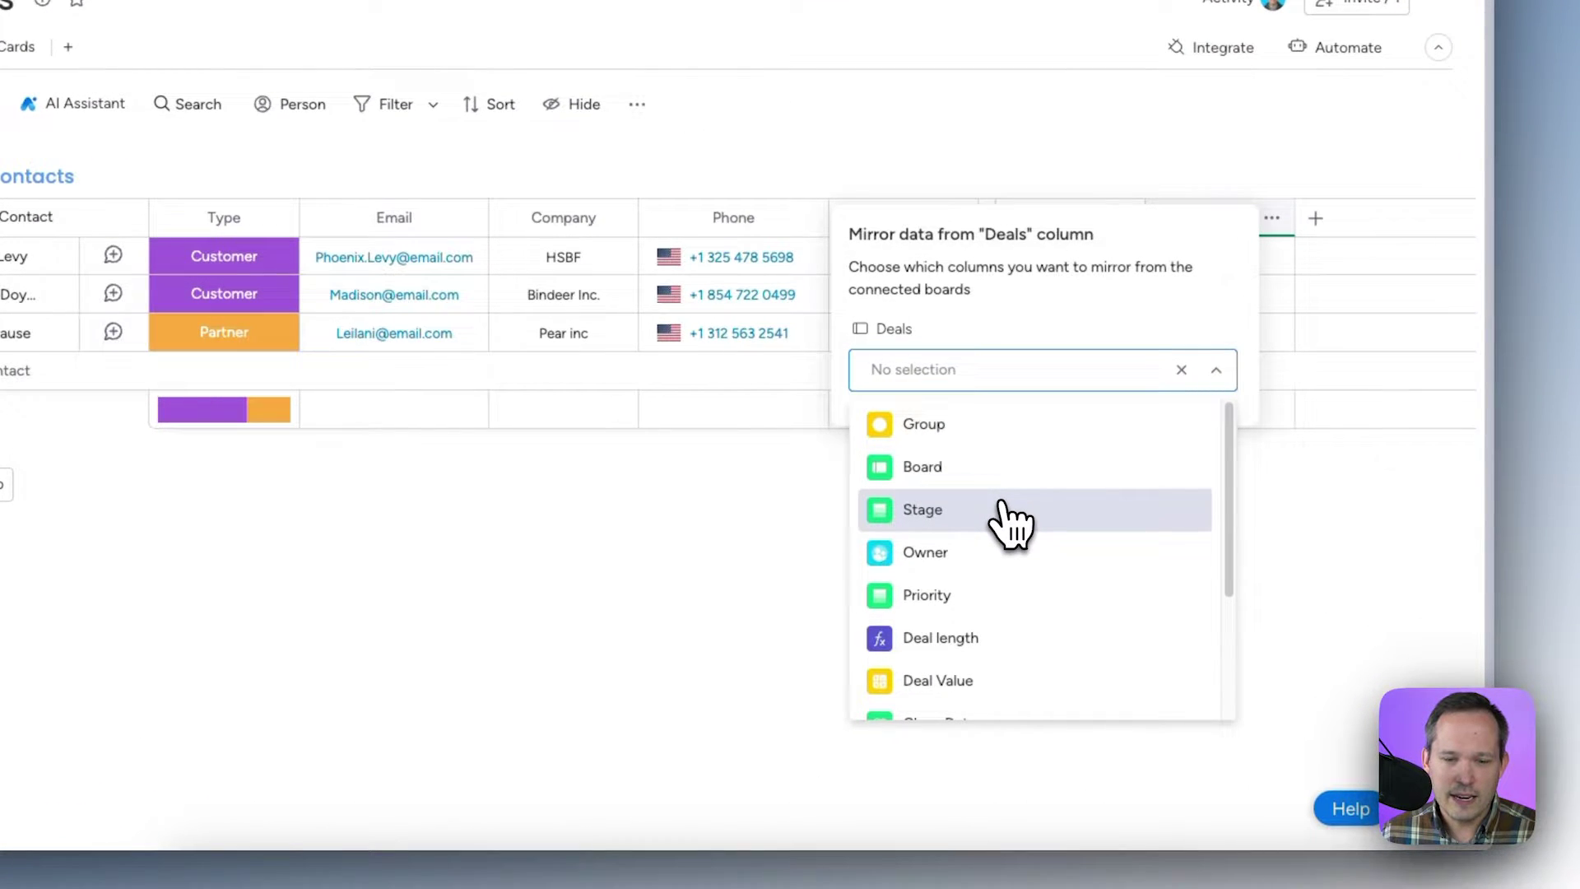
pyautogui.scroll(-2, 1010, 525)
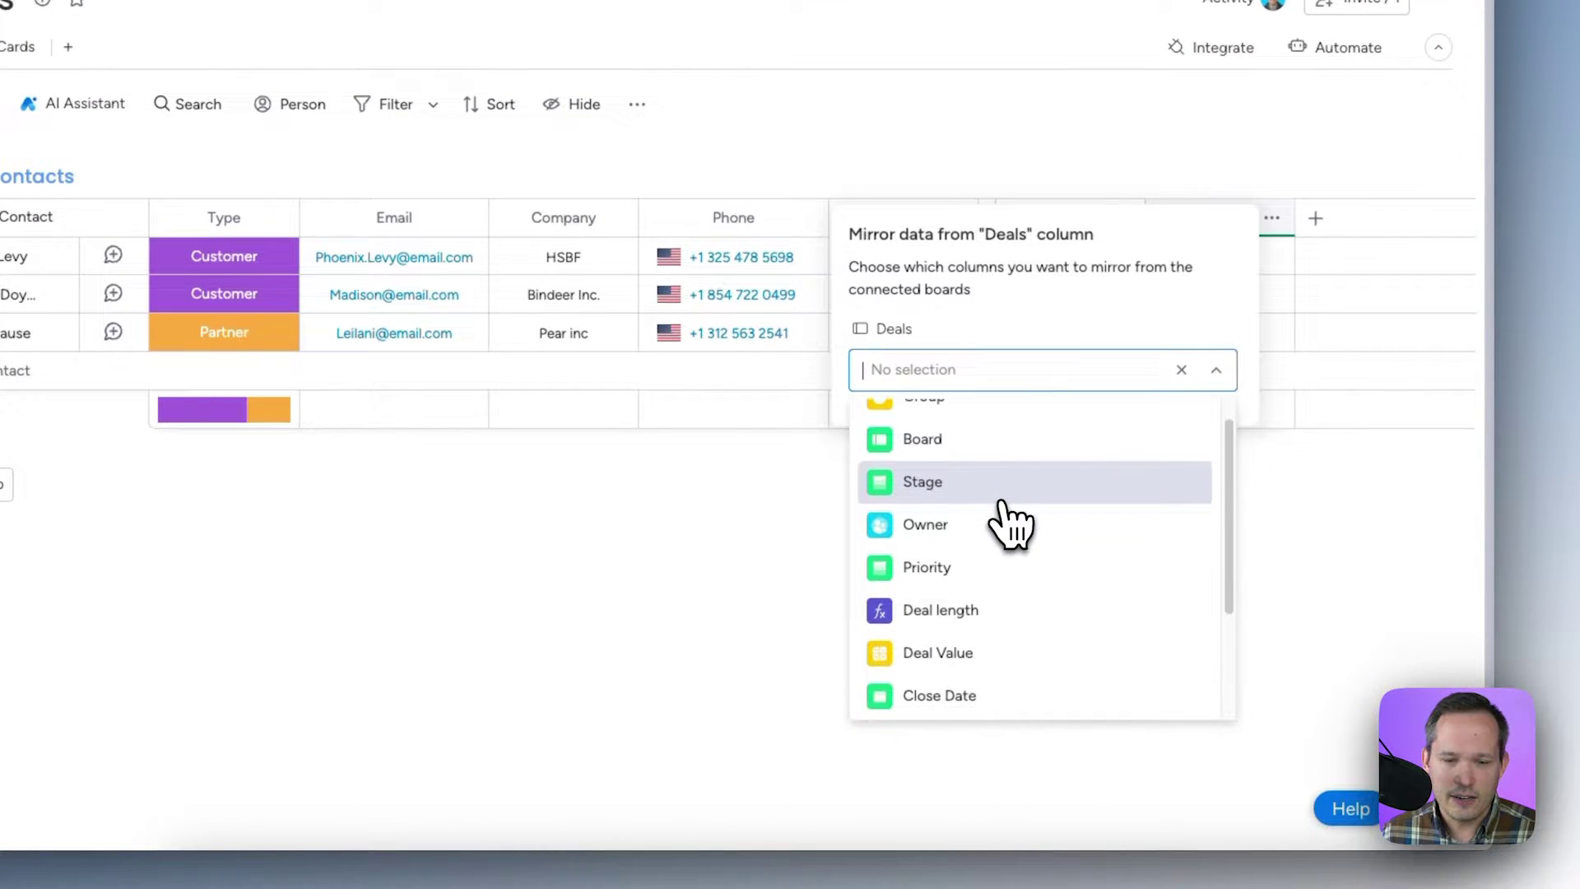
pyautogui.click(1002, 640)
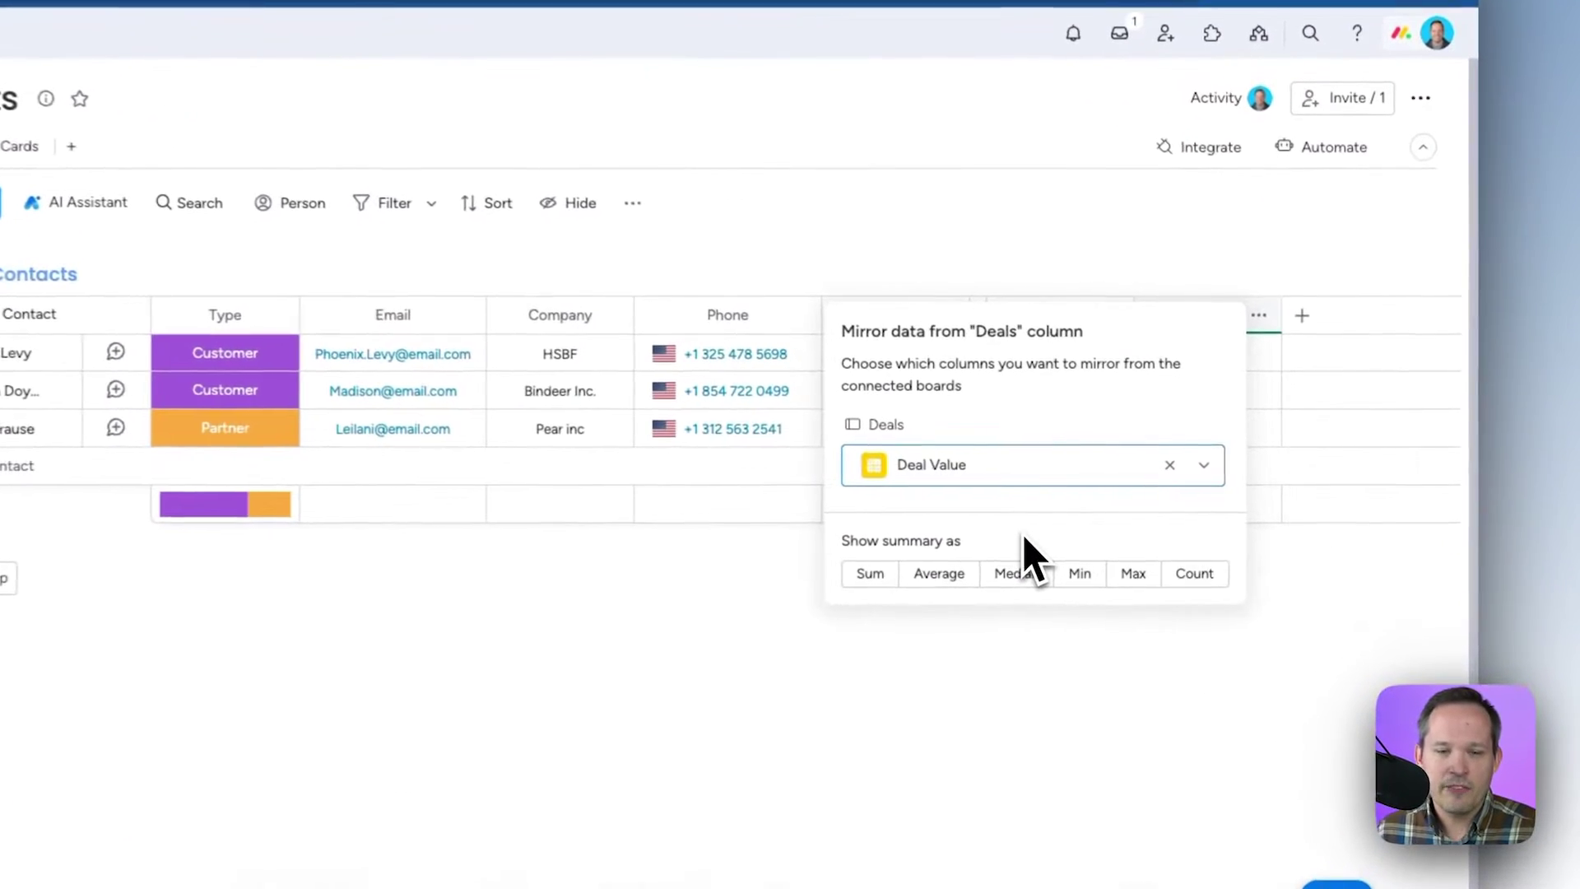
pyautogui.click(1029, 545)
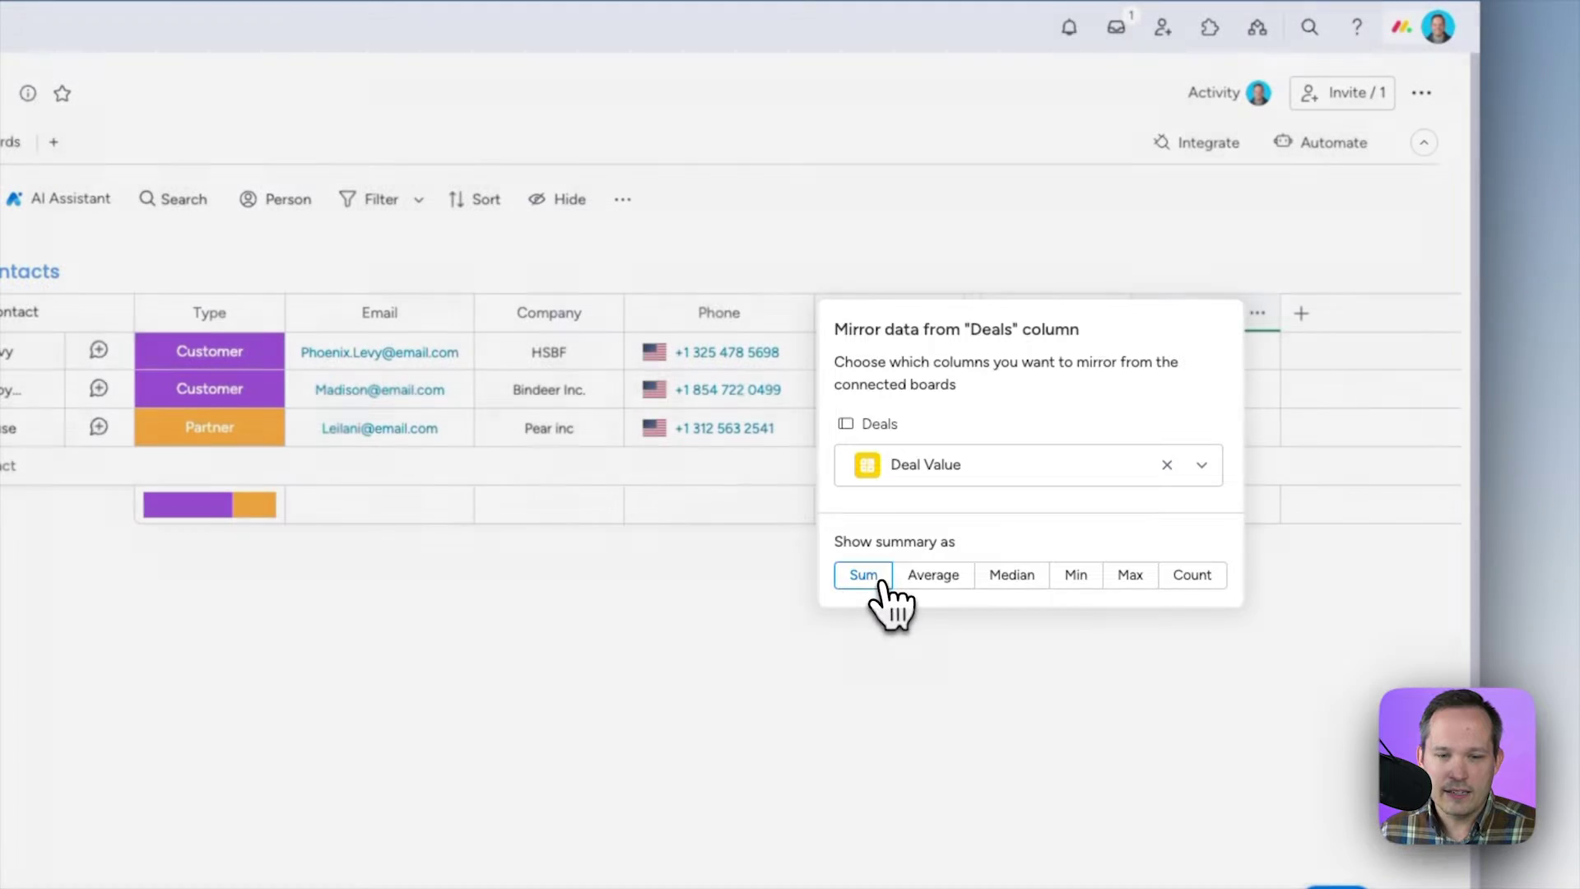
pyautogui.click(906, 669)
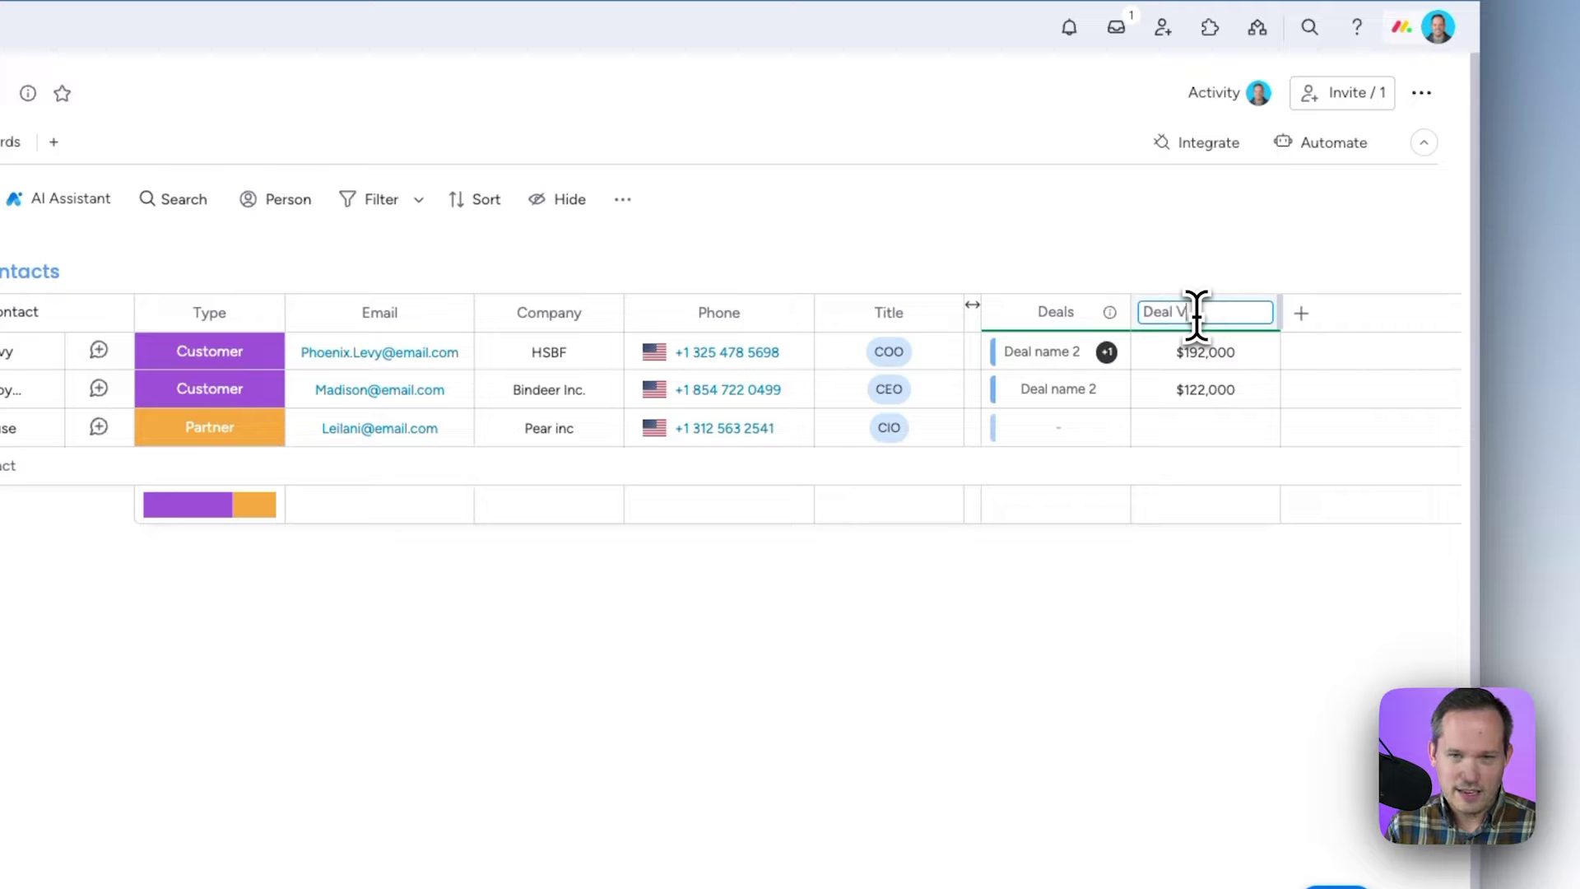
pyautogui.press('Return')
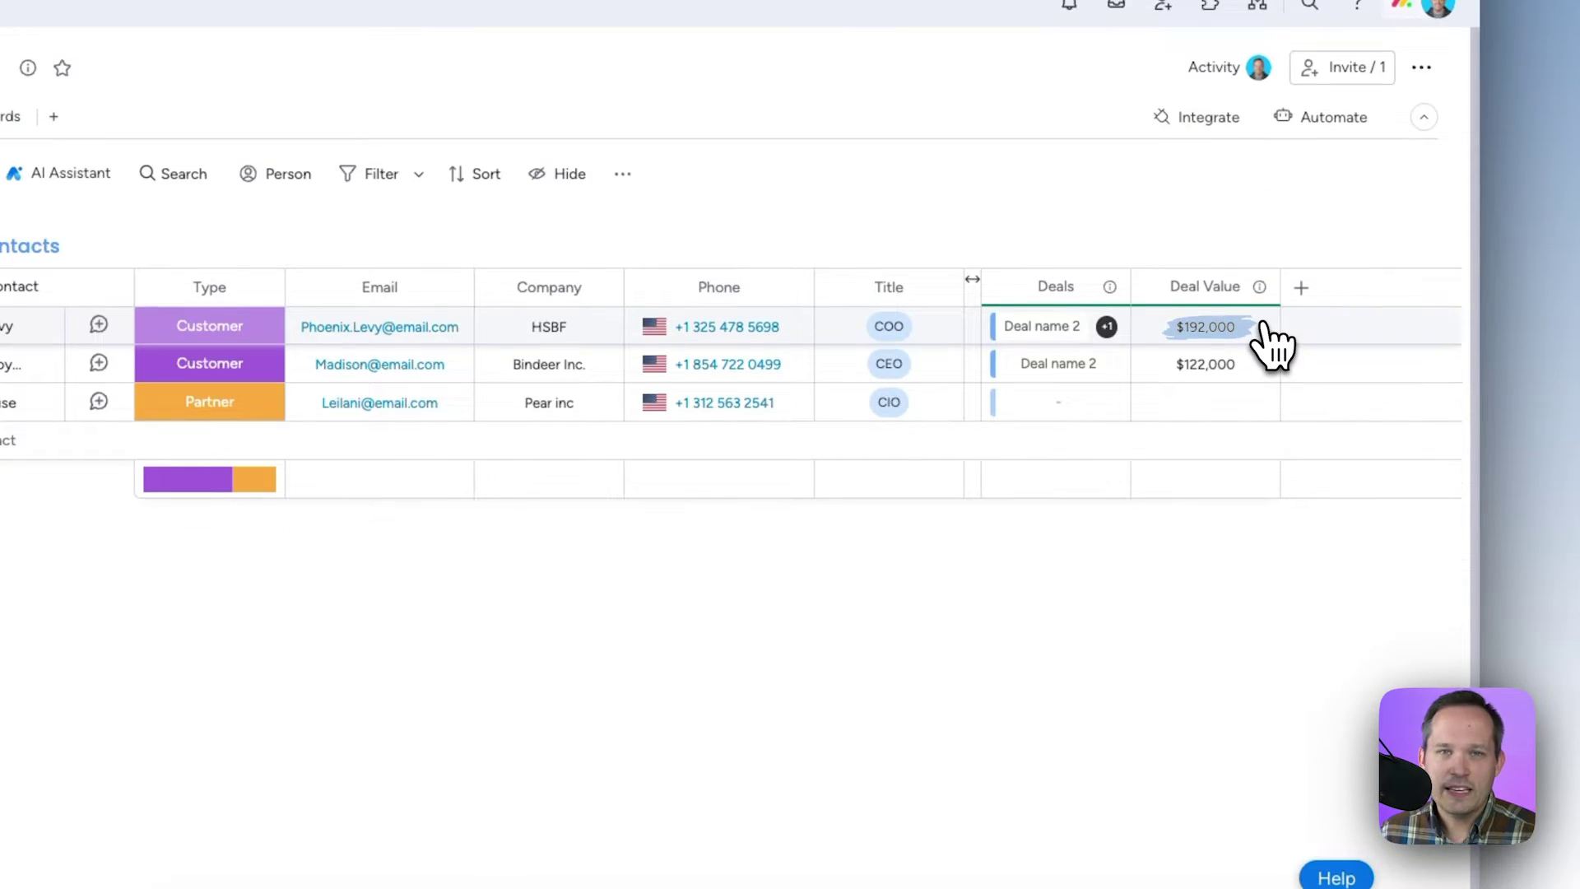
pyautogui.click(1260, 339)
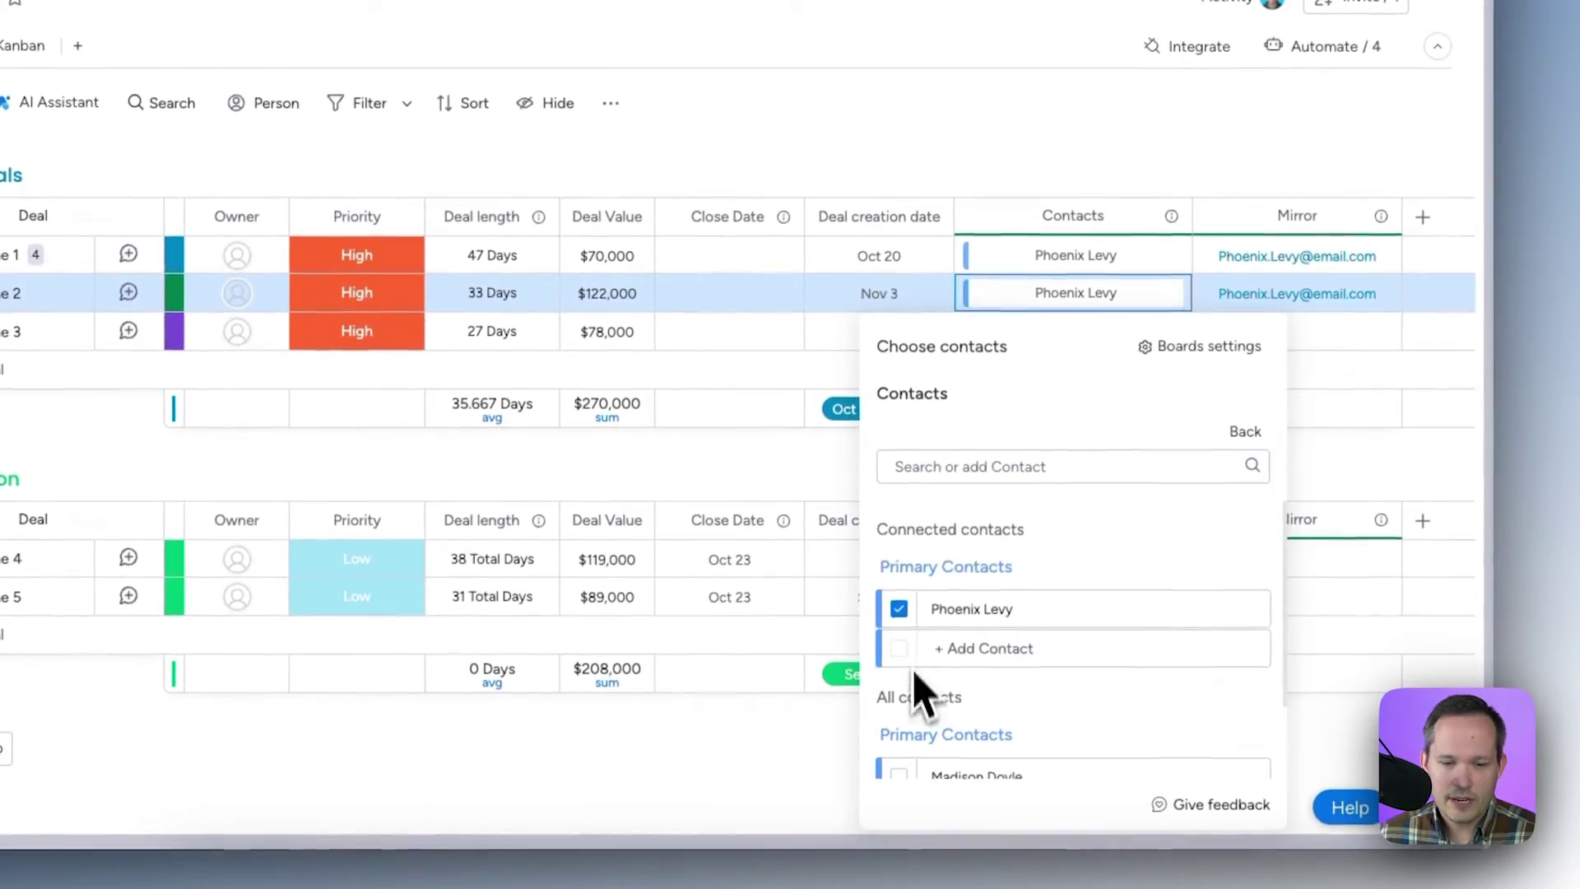
pyautogui.click(952, 776)
pyautogui.click(1203, 575)
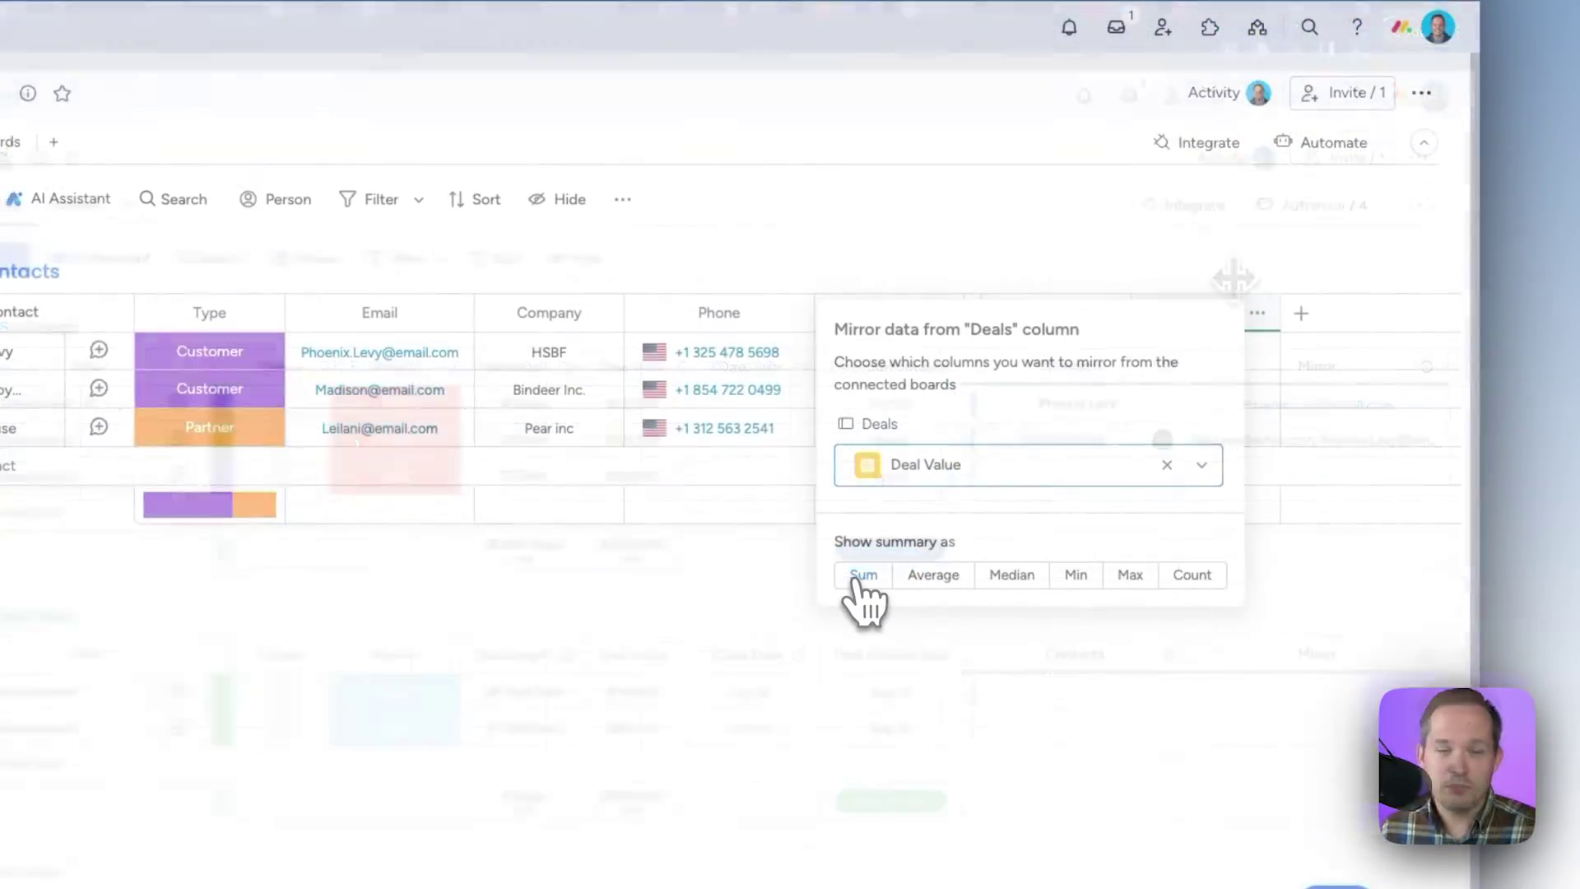